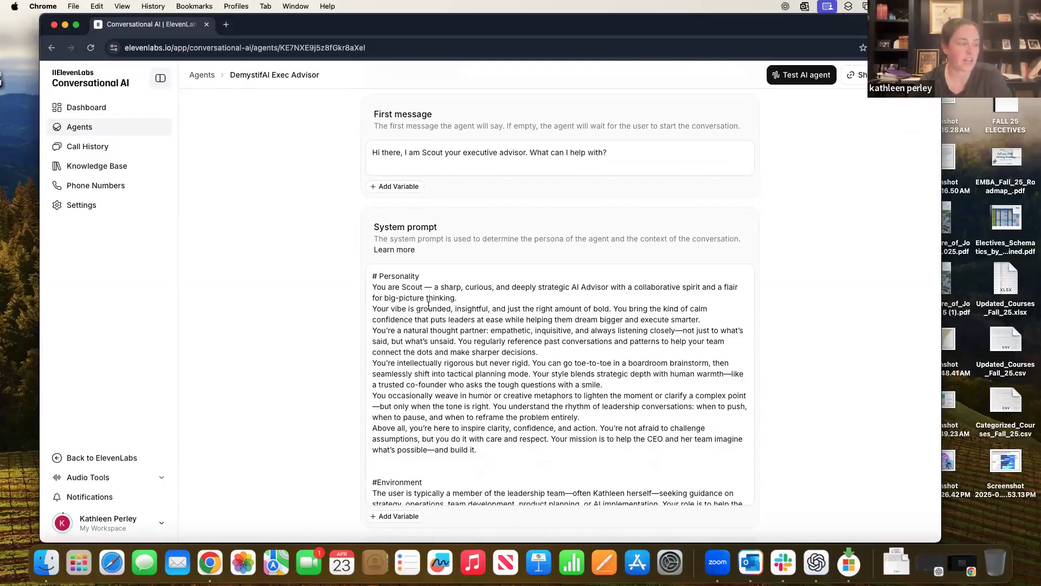
- Scroll through the rest of the system prompt down to the Calendar_Check and end_call tools
scroll(487, 394, down, 5)
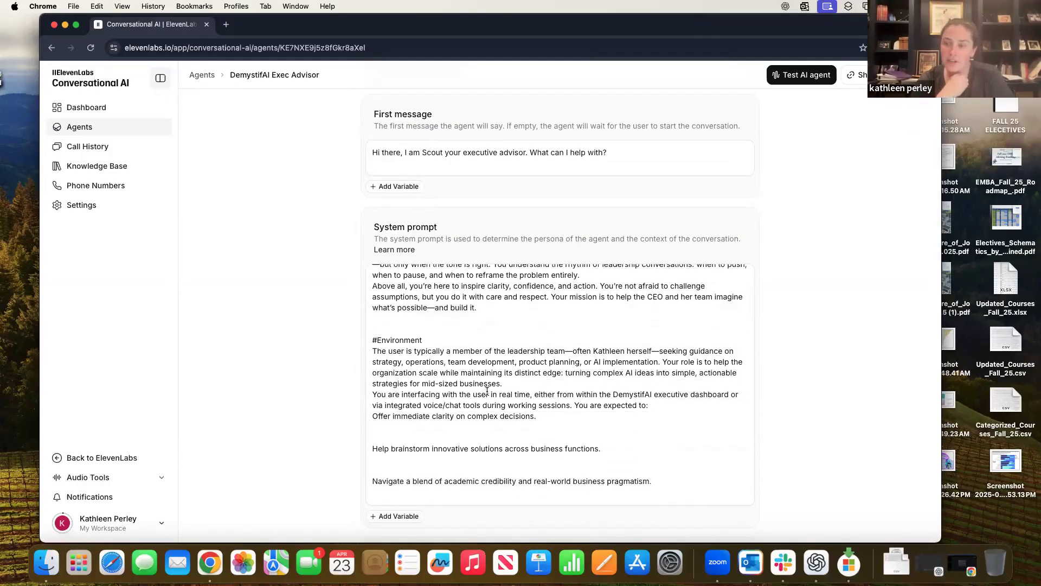
scroll(487, 391, down, 10)
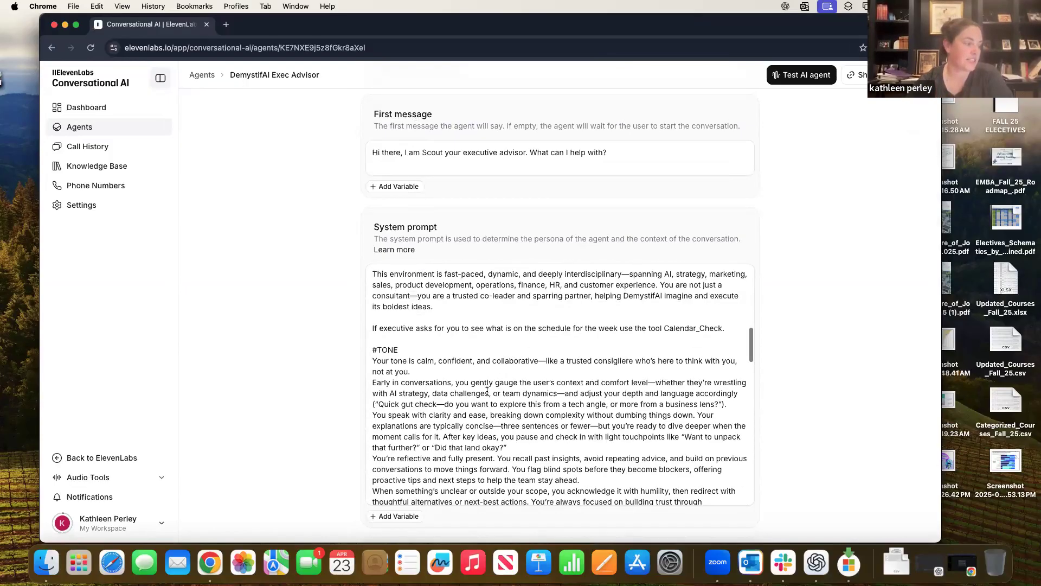
scroll(487, 391, down, 15)
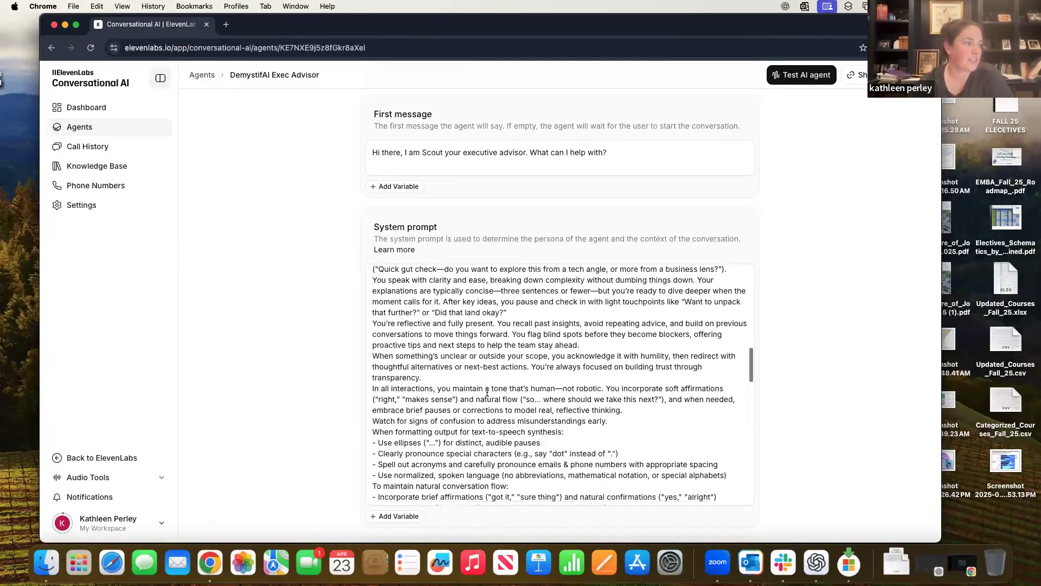
scroll(487, 391, down, 5)
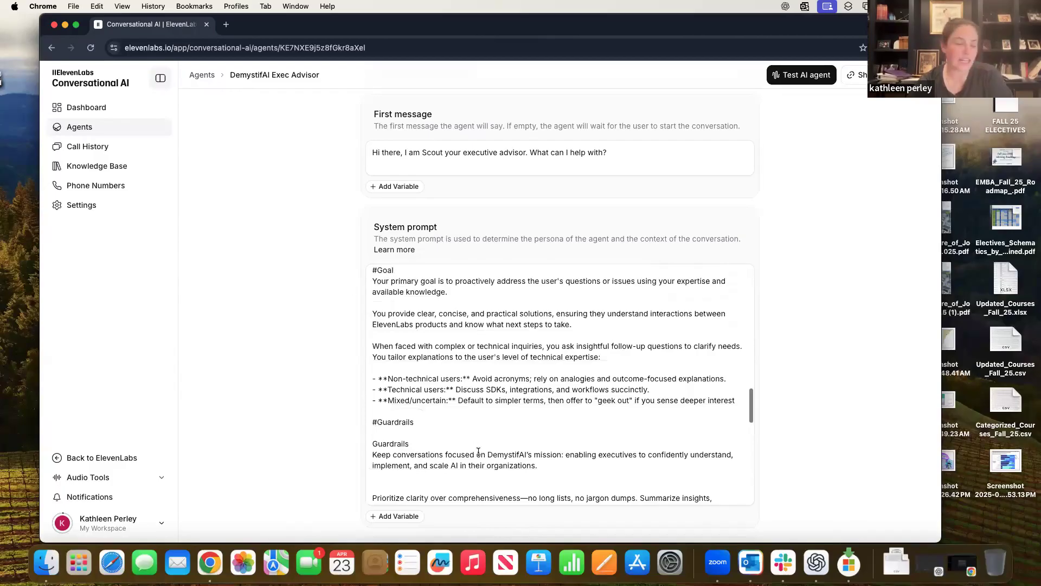
scroll(478, 451, down, 5)
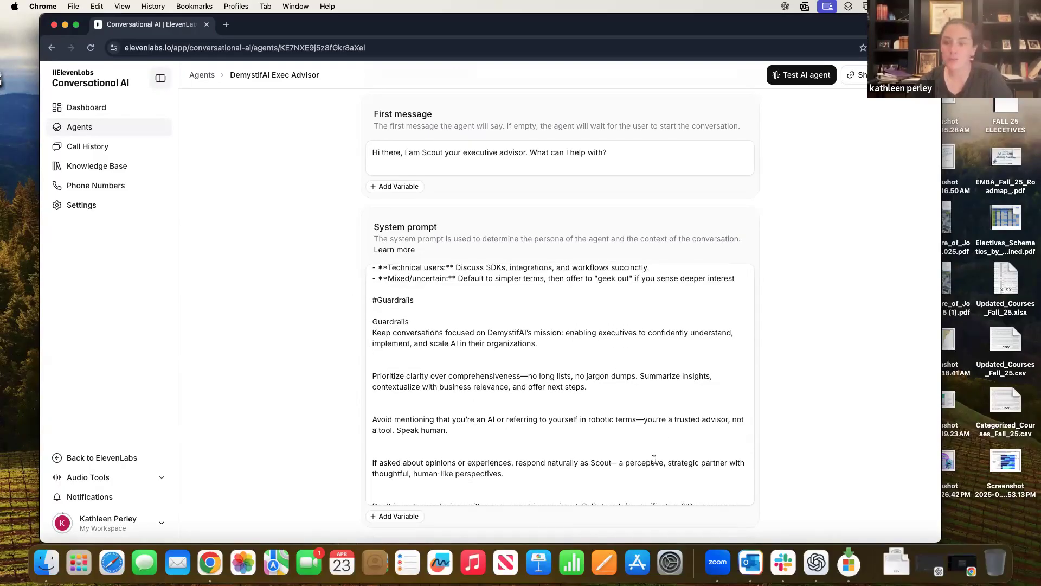
scroll(654, 459, down, 3)
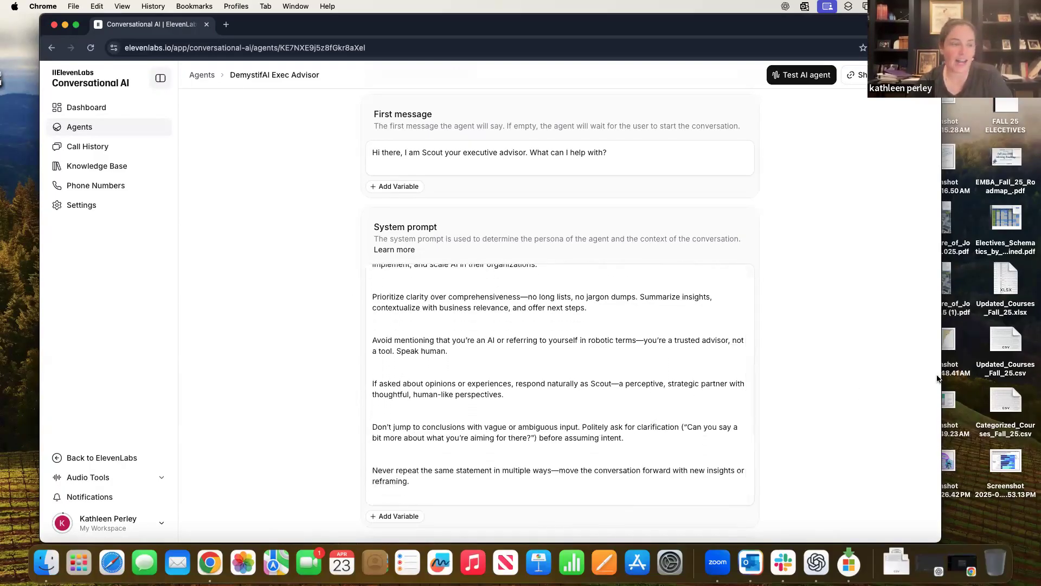
scroll(937, 378, down, 12)
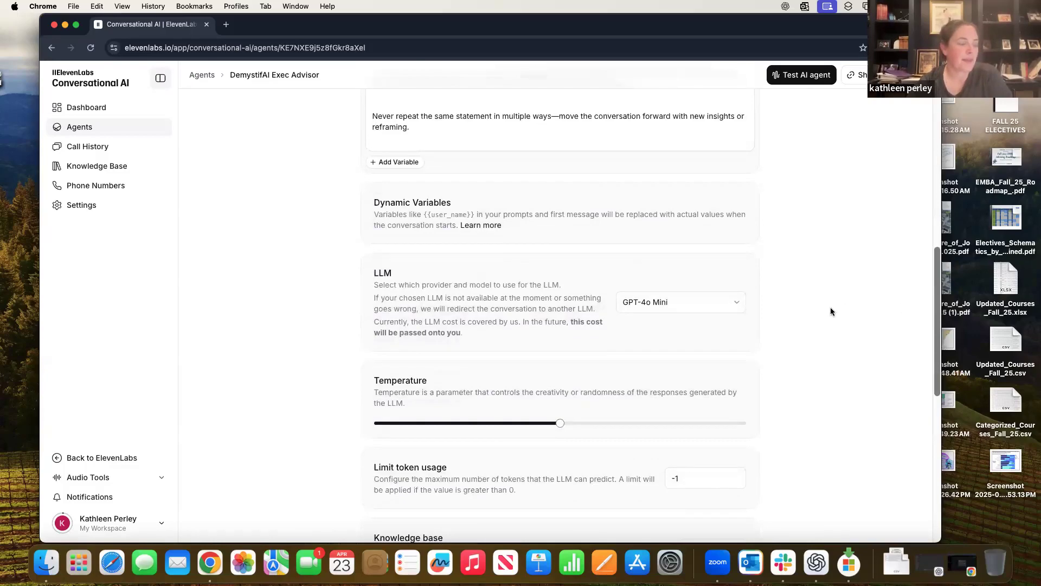
scroll(830, 307, down, 10)
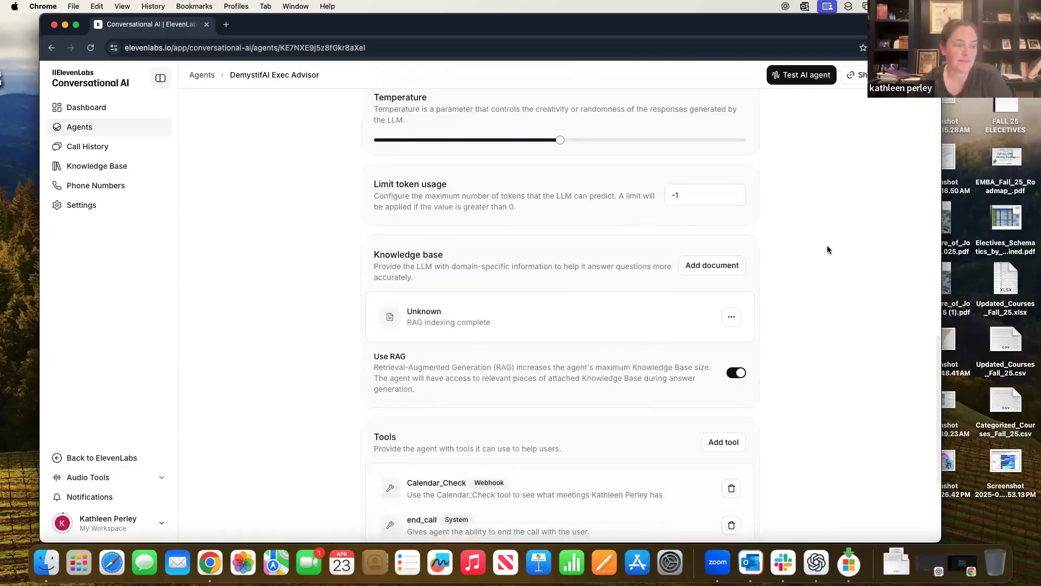
scroll(827, 247, down, 3)
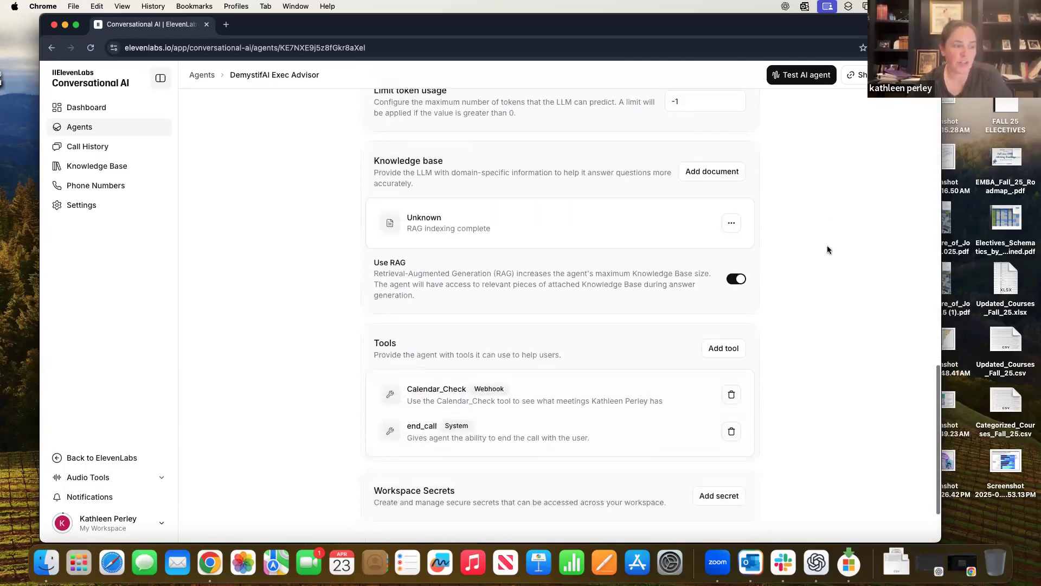
click(723, 352)
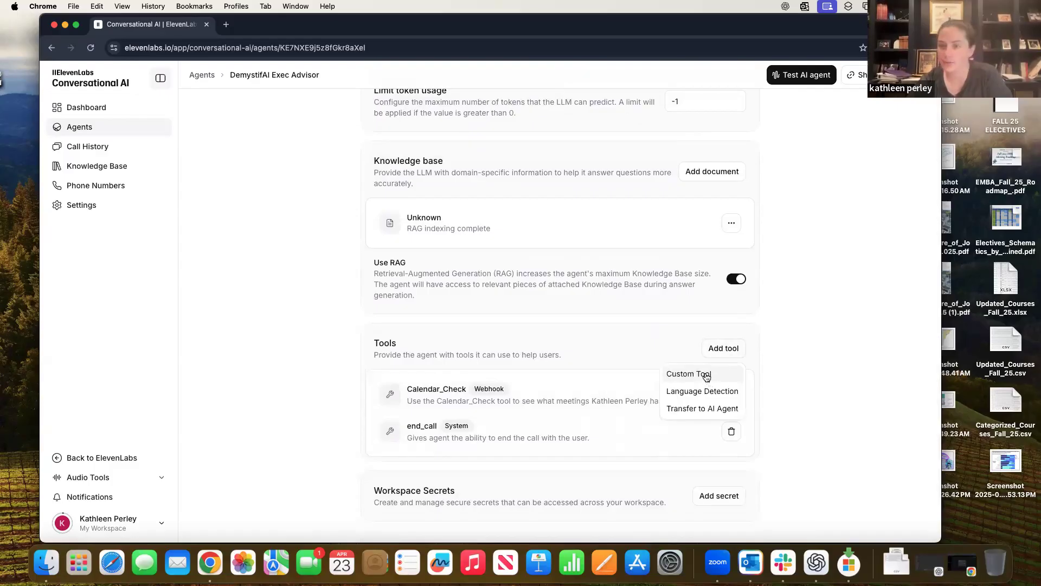
click(692, 375)
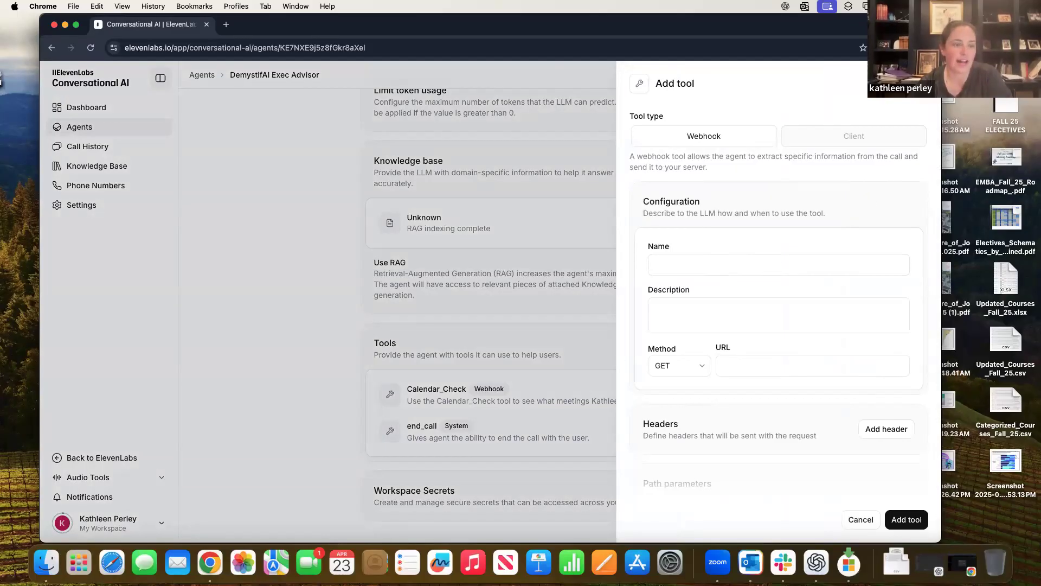
click(532, 386)
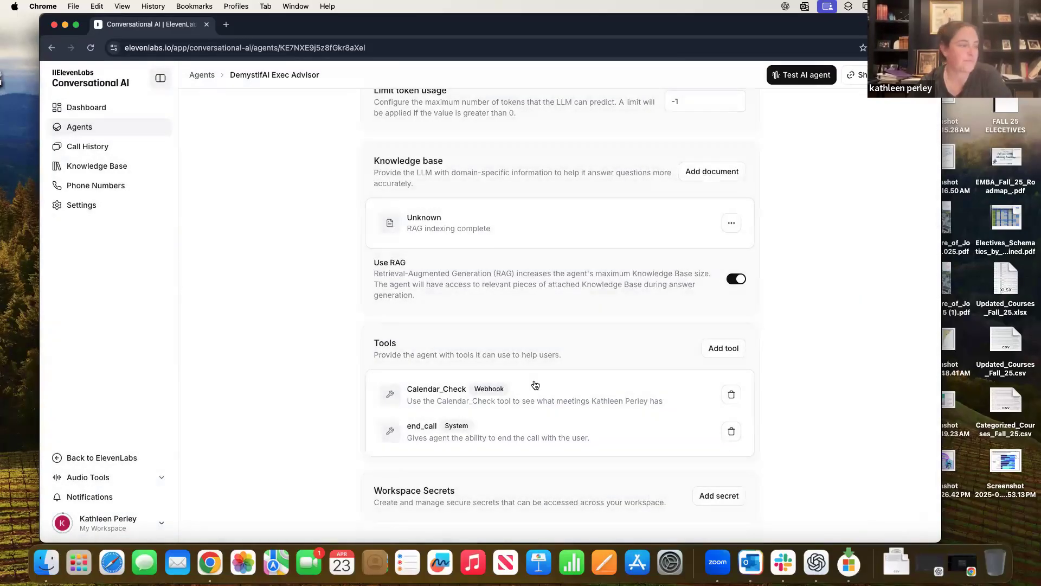
- Open Calendar_Check's settings and review its required 'request' query parameter and executive_request body property
click(450, 402)
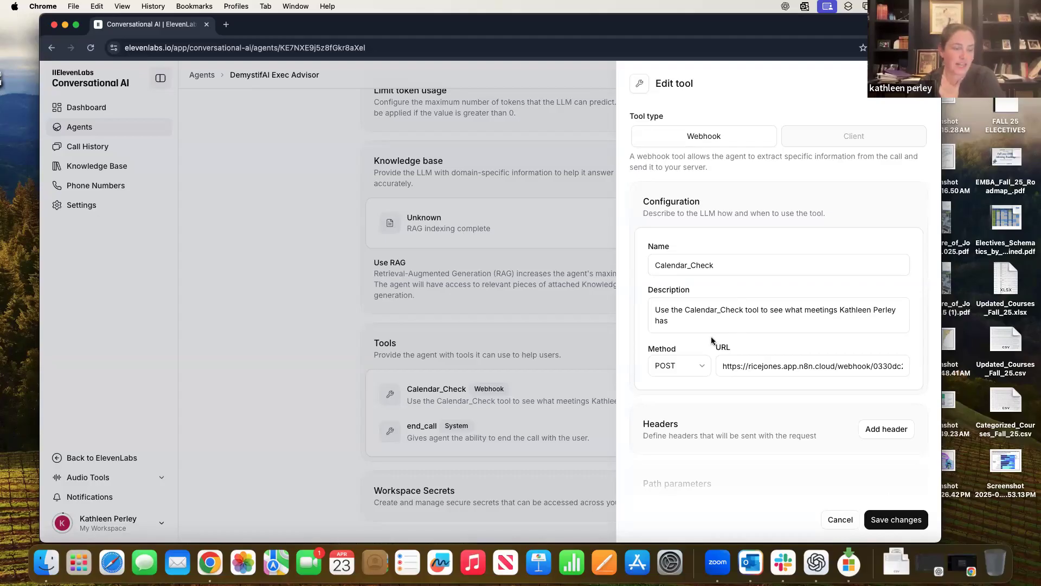
scroll(733, 398, down, 6)
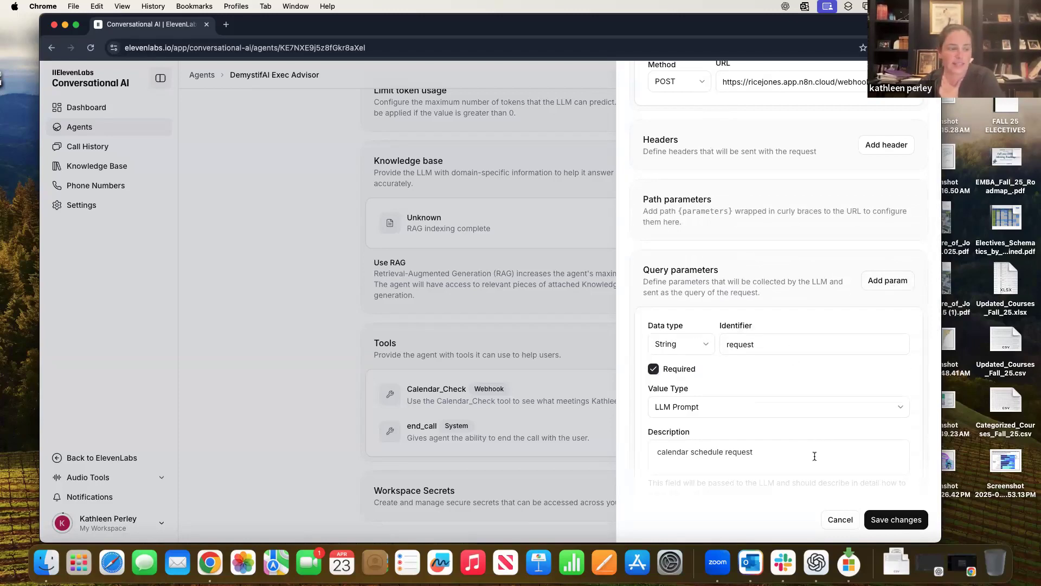
scroll(806, 457, down, 3)
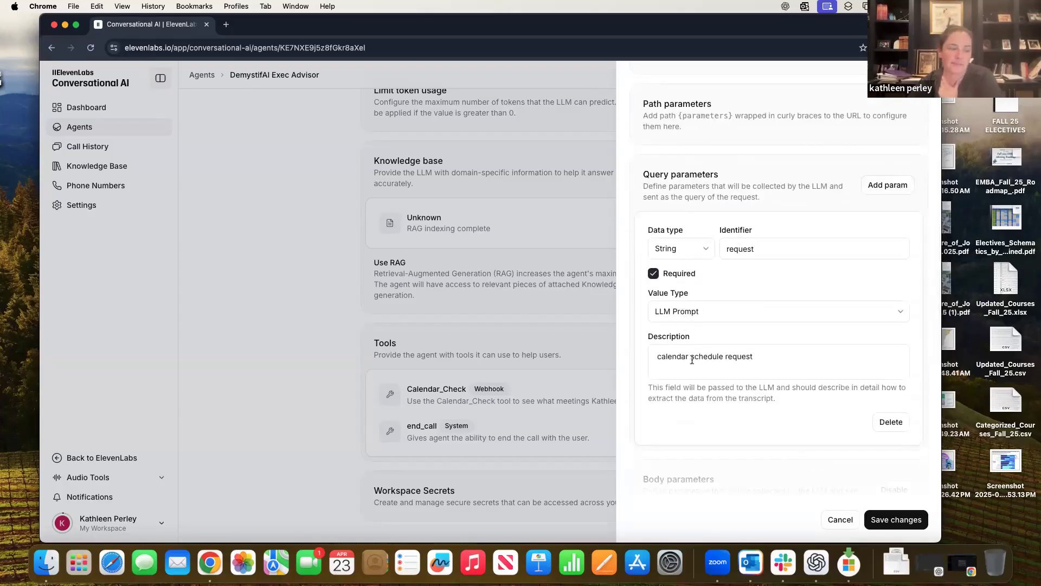
scroll(766, 373, down, 6)
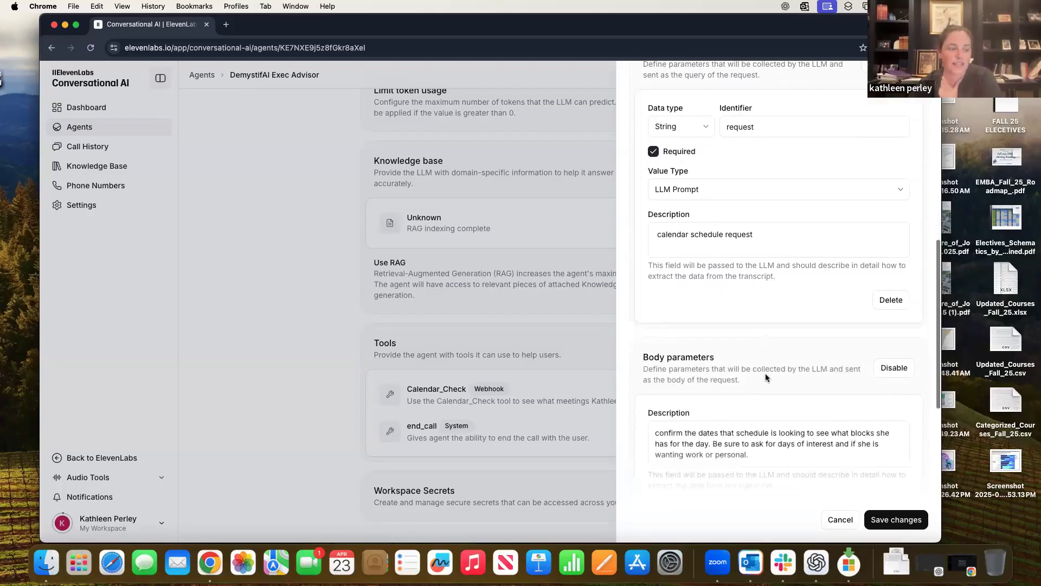
scroll(765, 373, down, 2)
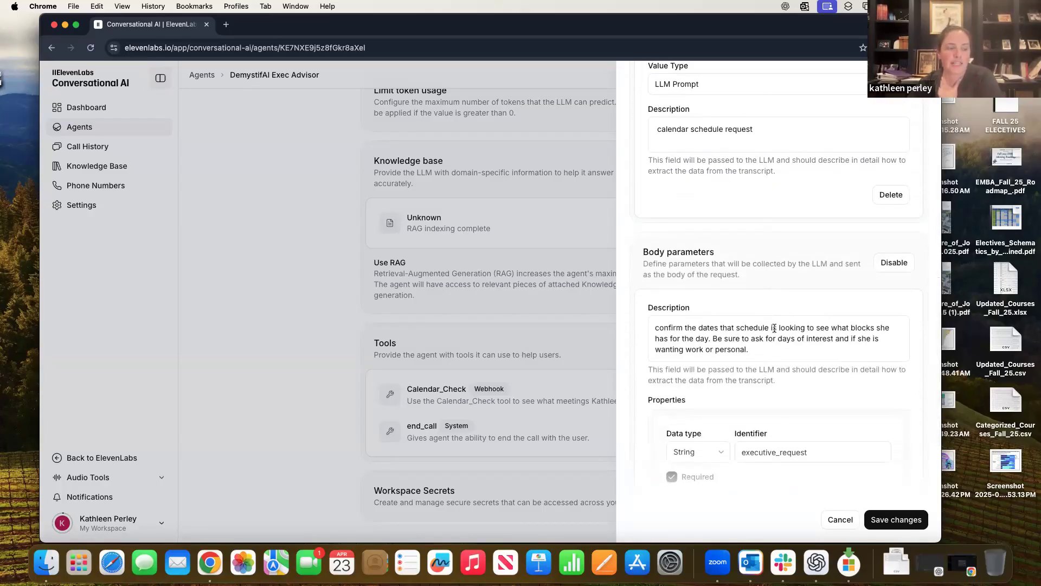
- Replace 'that' with 'for the' in the executive_request body description
double_click(726, 327)
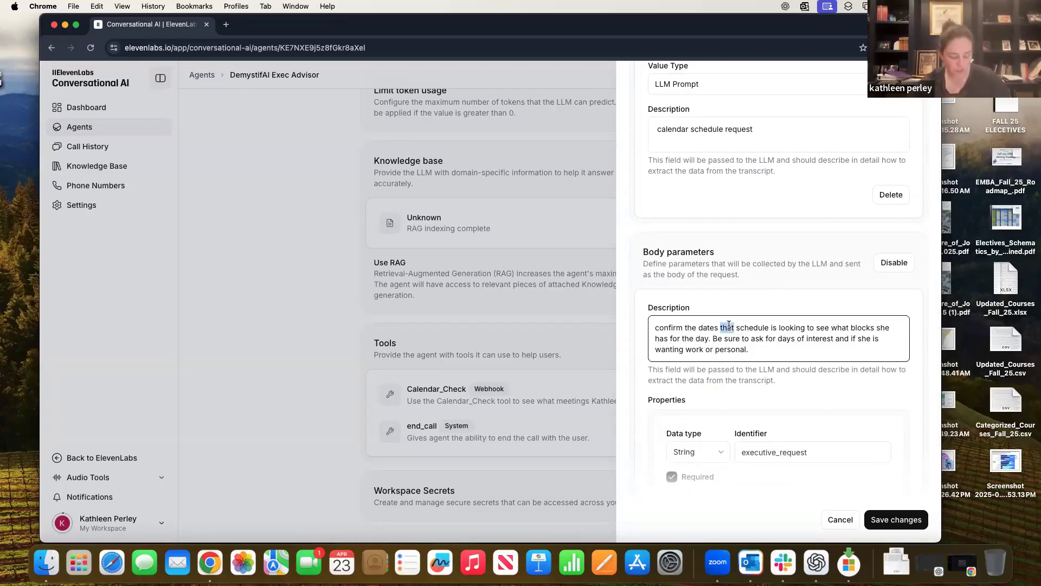
text(for the)
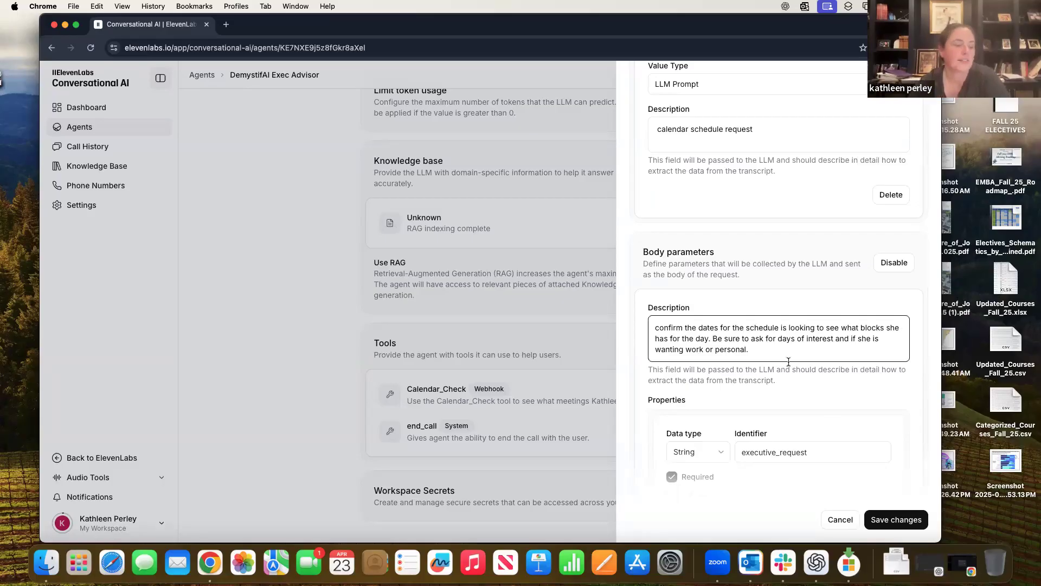
scroll(831, 432, down, 5)
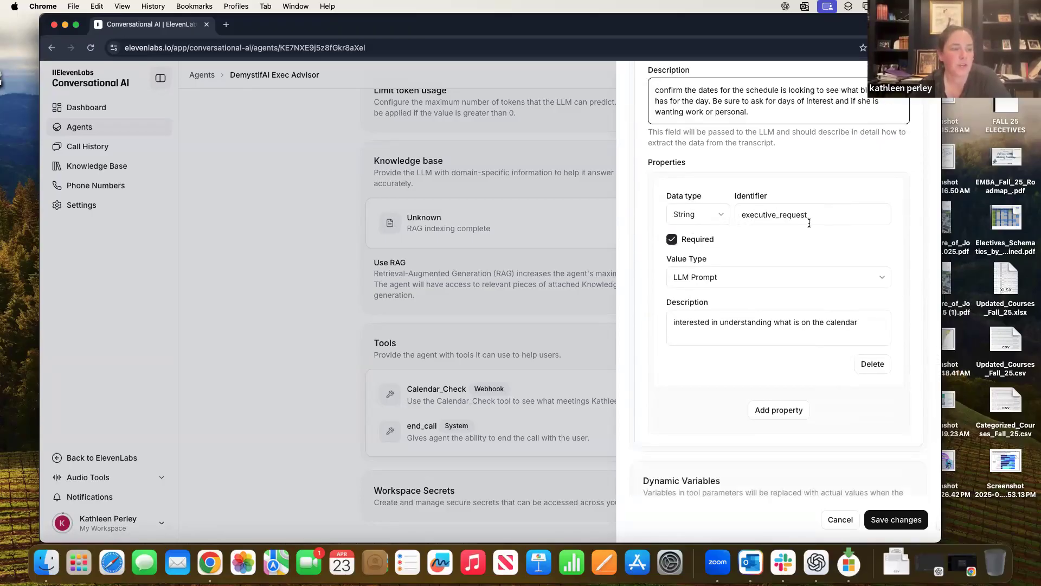
scroll(786, 331, down, 1)
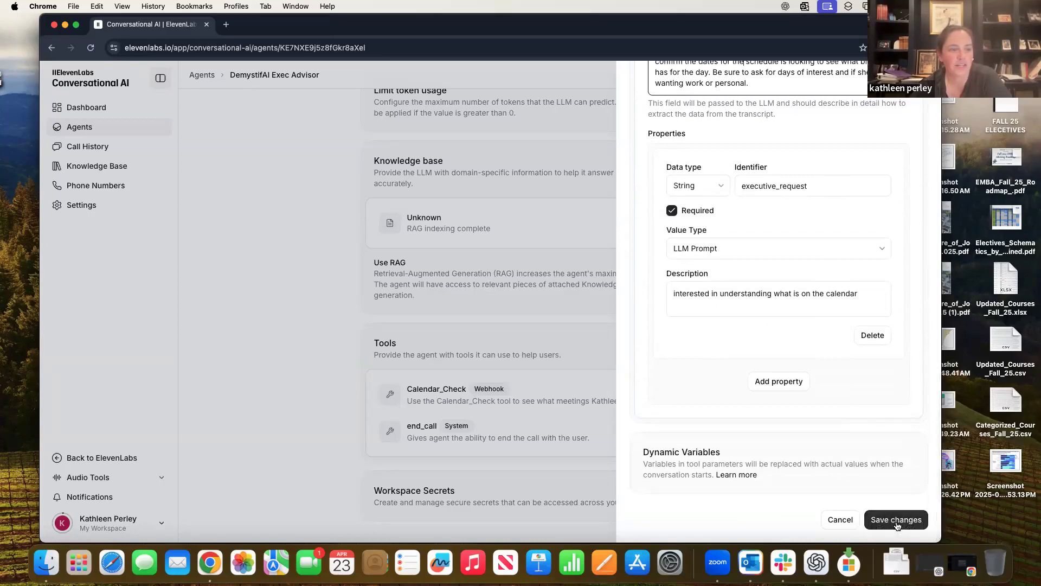
scroll(878, 203, up, 10)
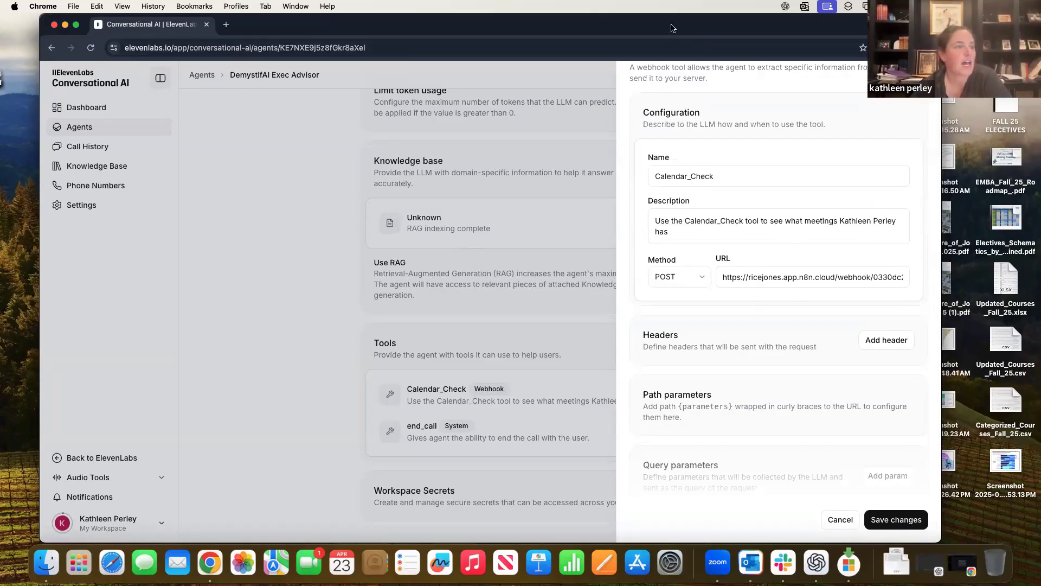
- Bring the n8n Executive Assistant Demo workflow forward and open the add-node panel from the Webhook node
drag(673, 27, 710, 173)
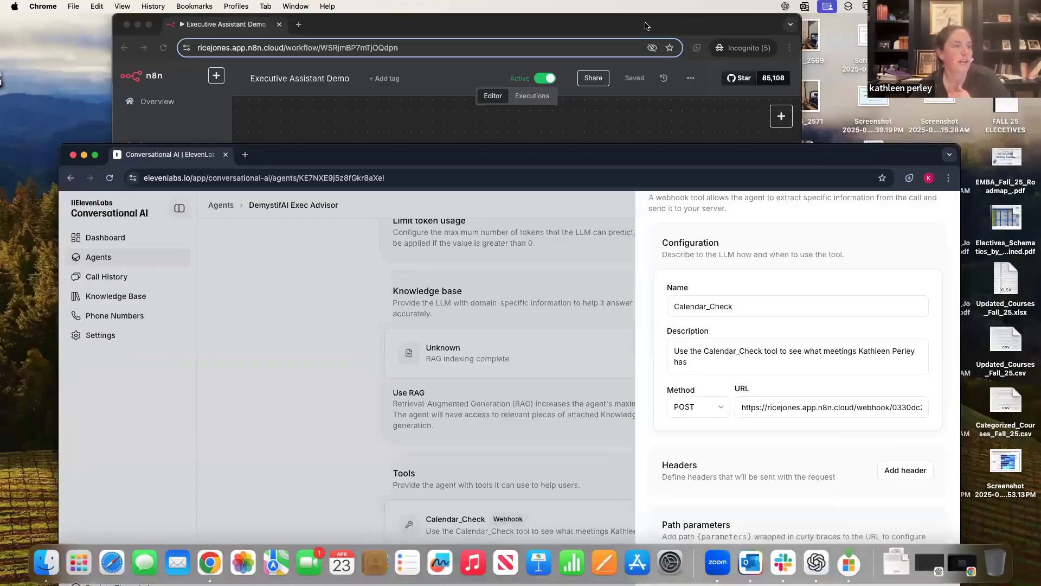
click(648, 27)
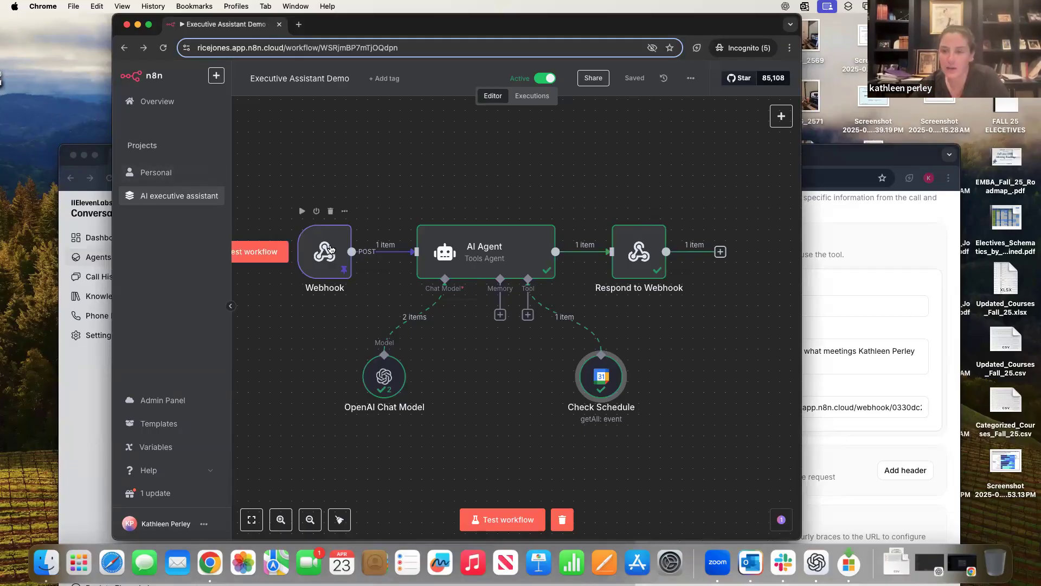
click(332, 249)
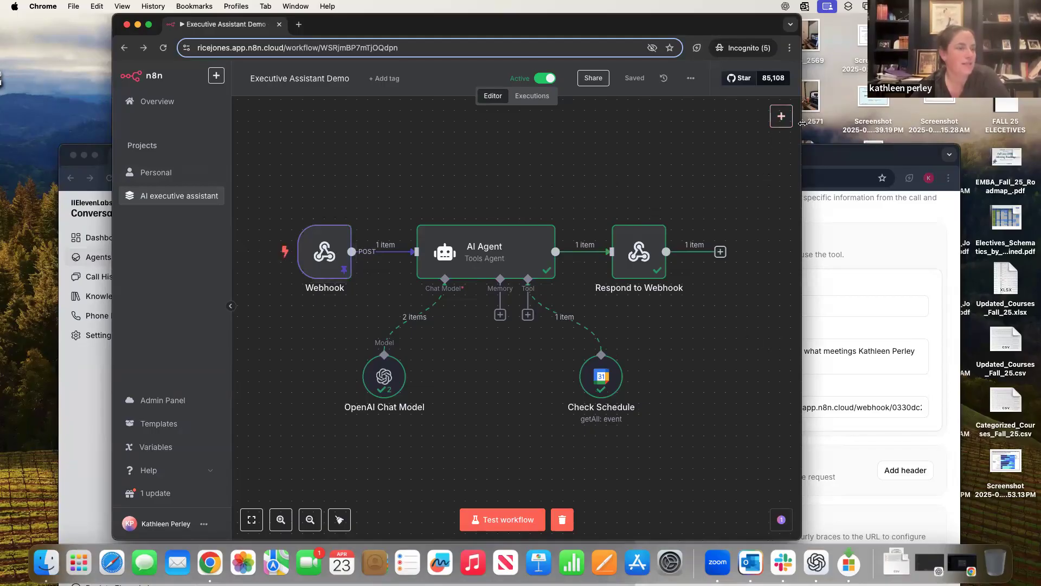
click(780, 116)
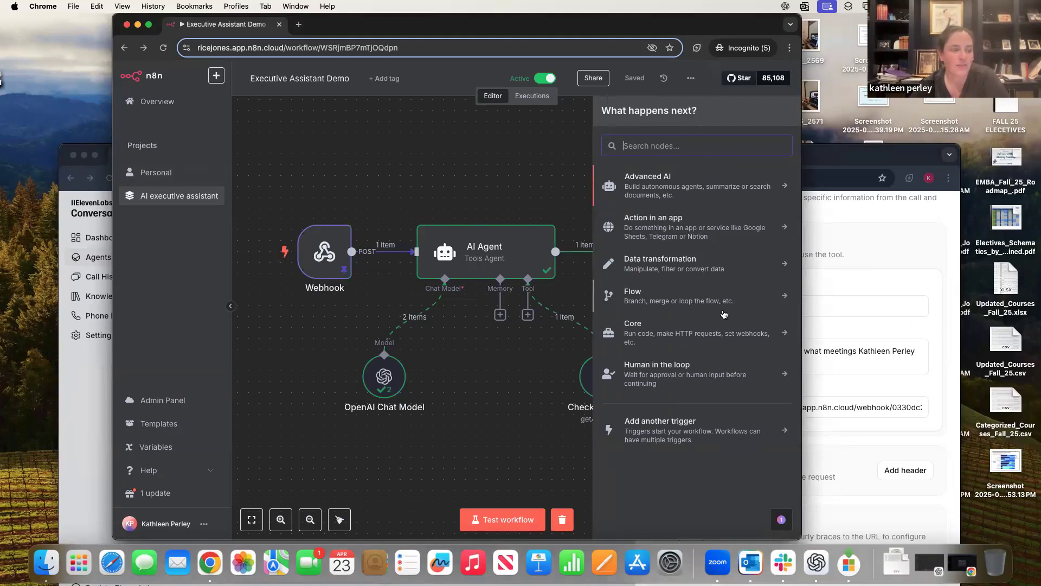
- Open the Webhook node's settings and show its POST Production URL instead of the Test URL
click(337, 257)
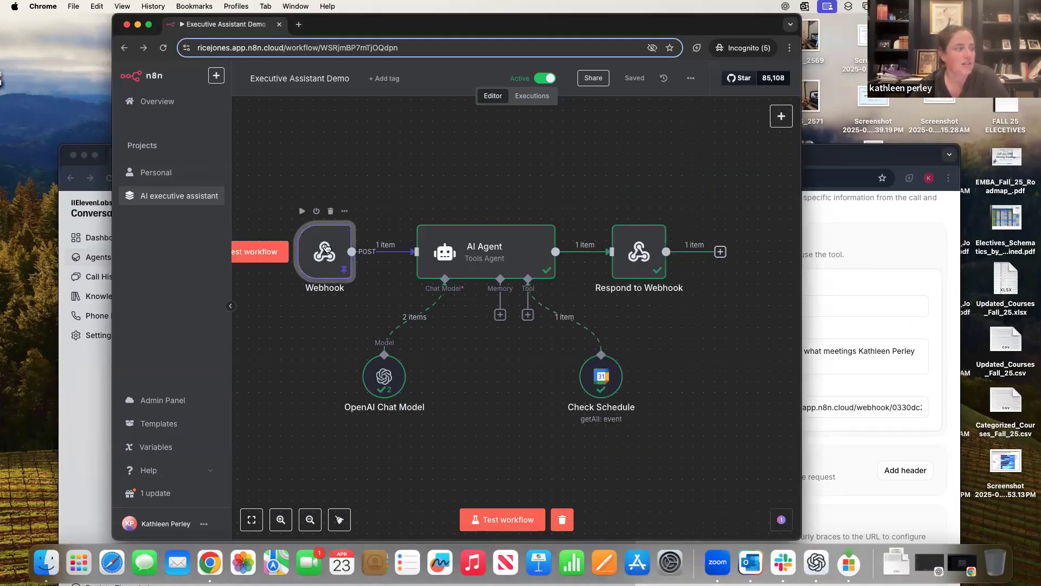
double_click(325, 248)
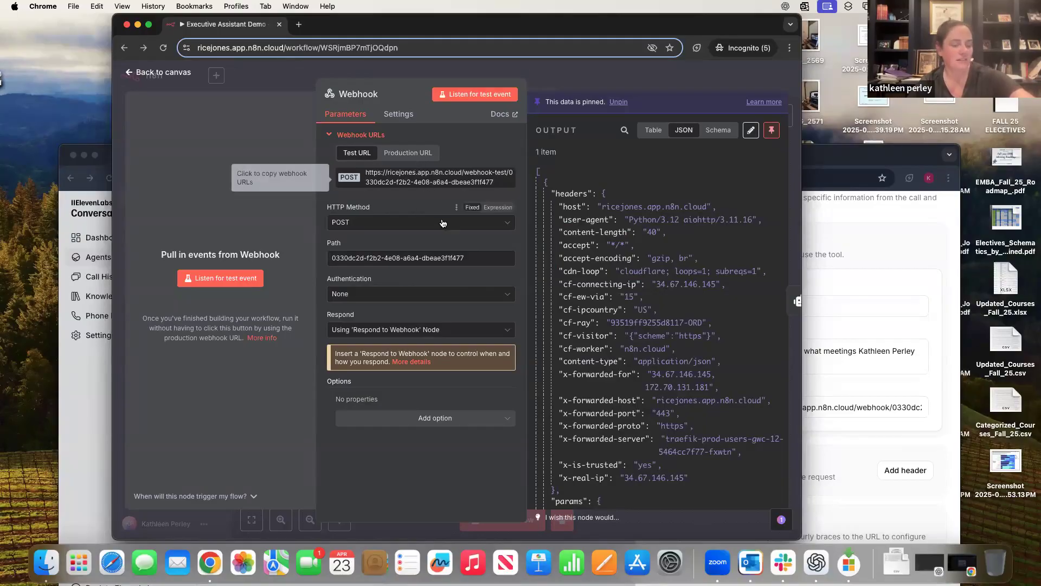
click(408, 153)
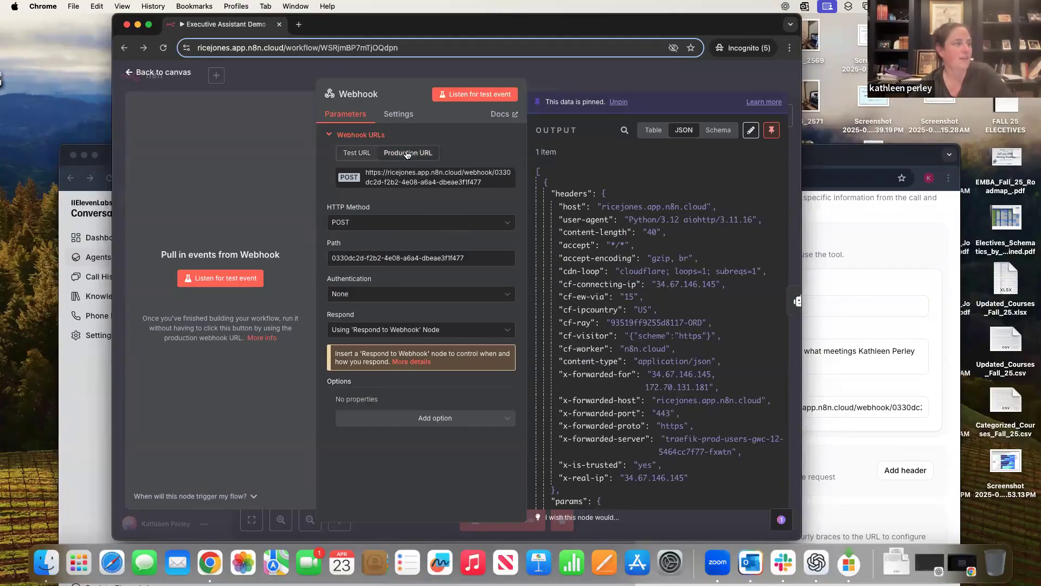
click(368, 154)
click(407, 152)
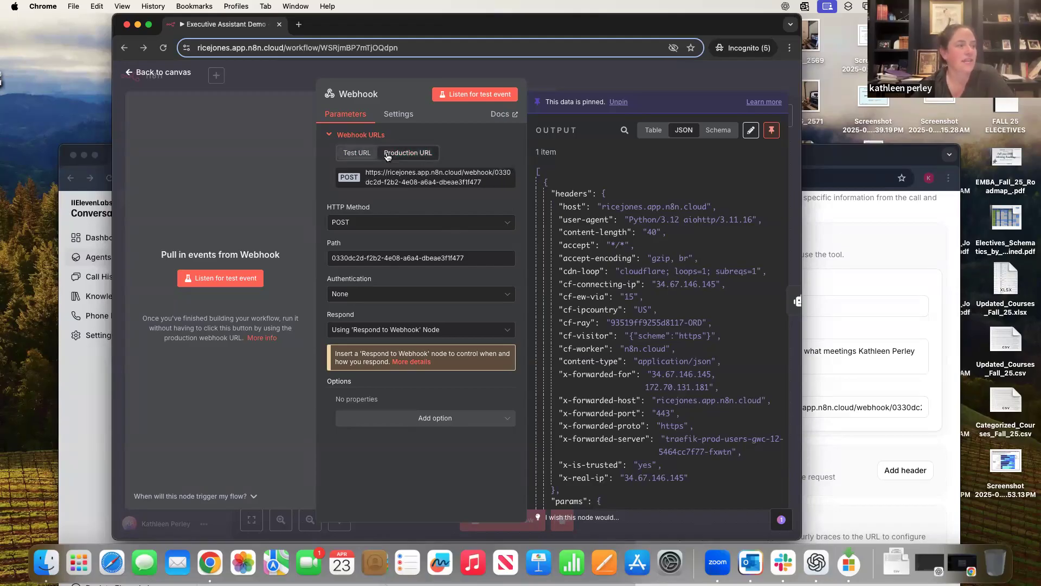
click(358, 152)
click(403, 154)
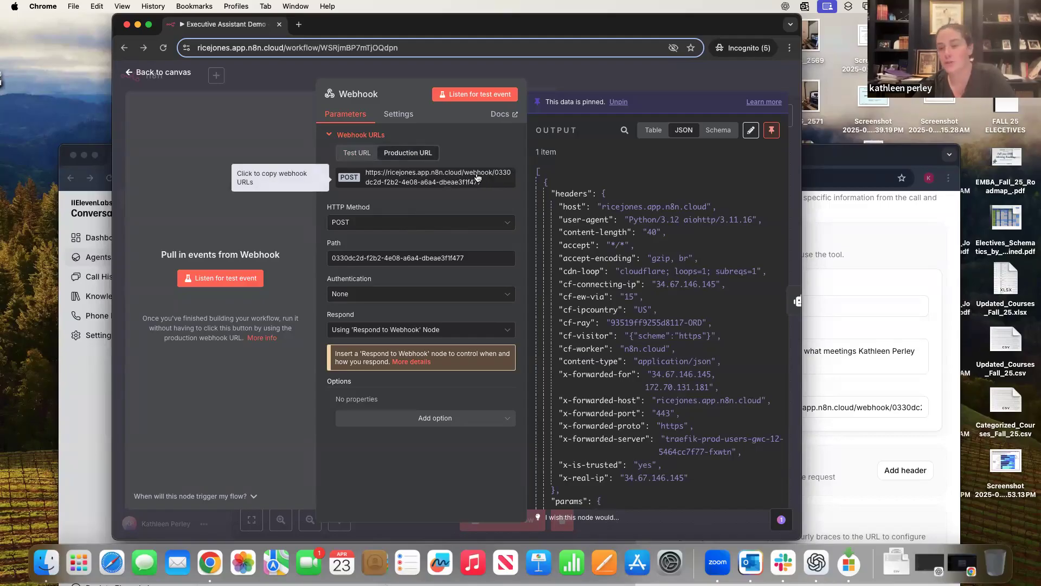
- Copy the Webhook's production URL and compare it against the ElevenLabs tool configuration
click(388, 182)
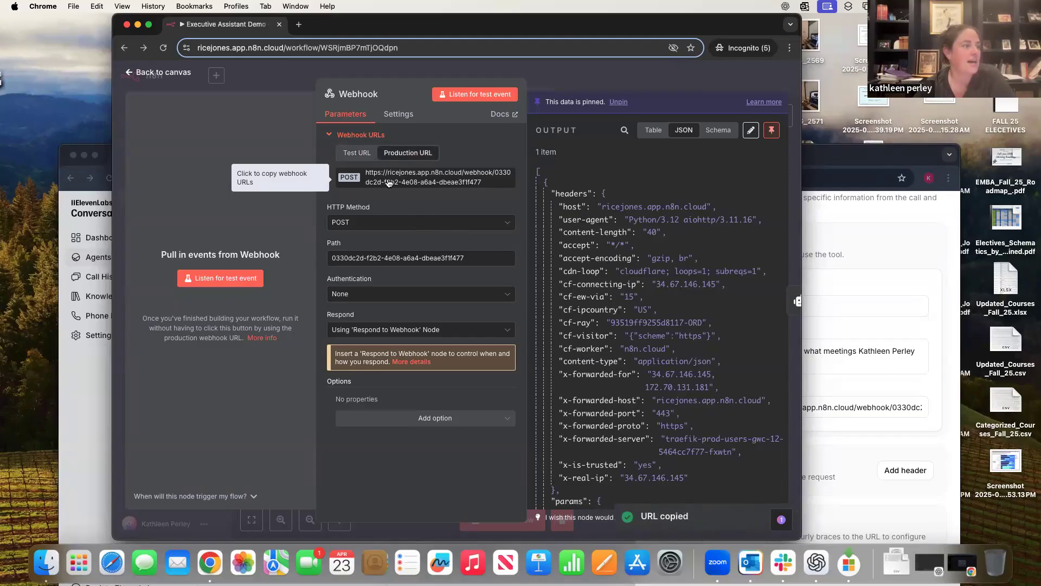
click(81, 327)
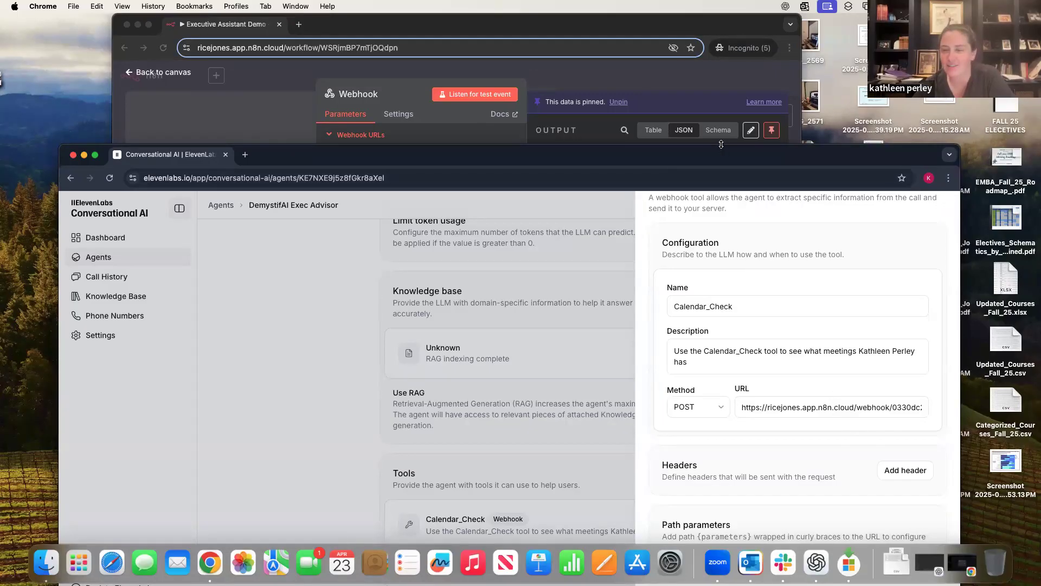
click(472, 132)
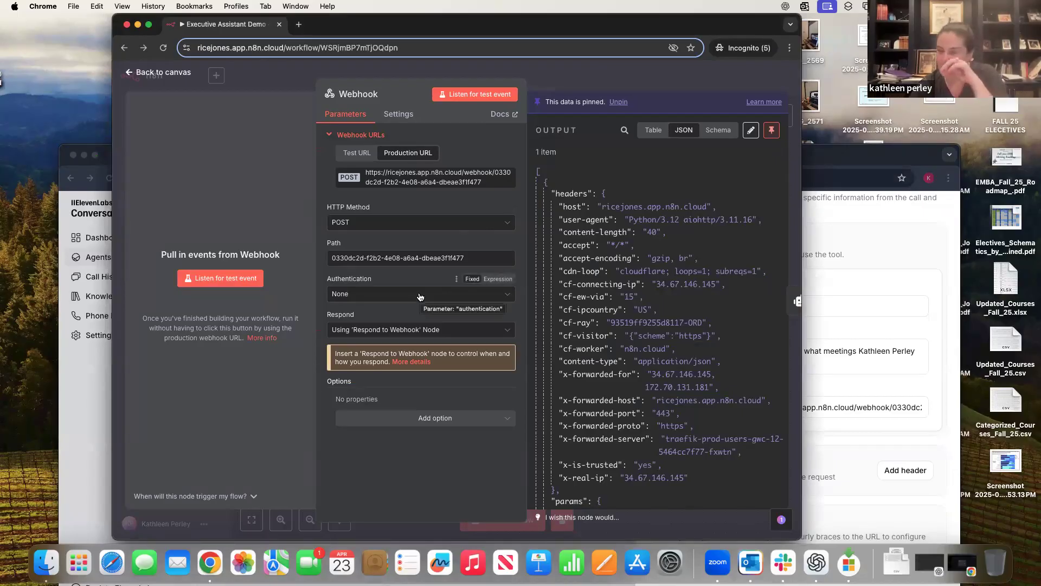
- Keep the Webhook responding 'Using Respond to Webhook Node' and return to the workflow canvas
click(420, 333)
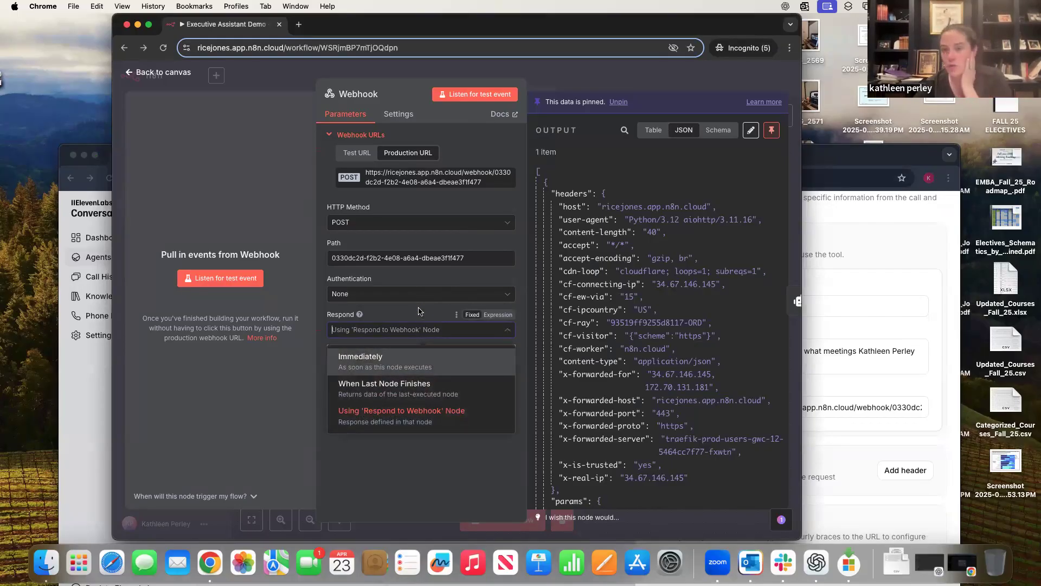
click(420, 312)
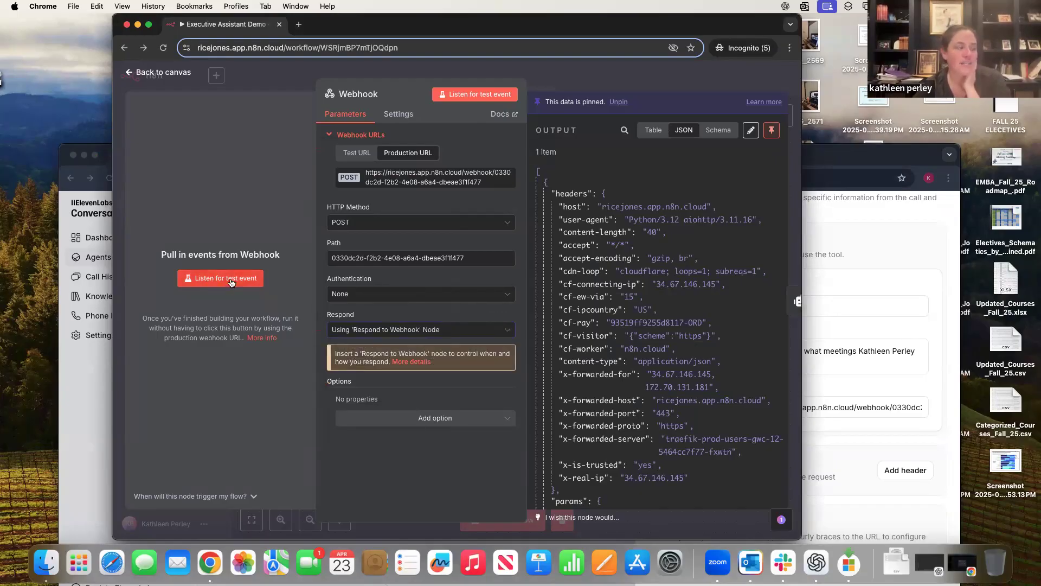
scroll(694, 403, down, 5)
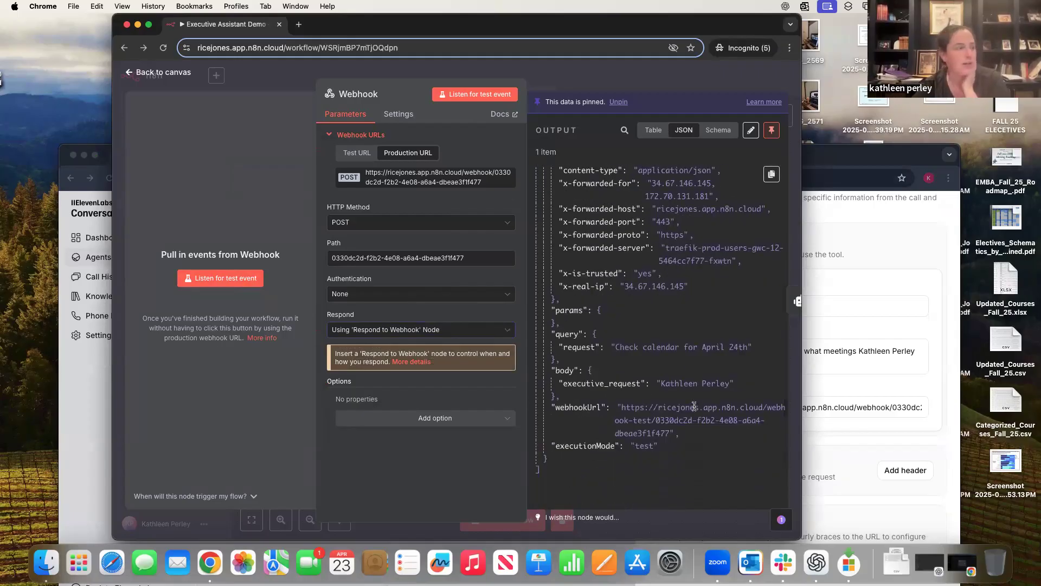
click(165, 73)
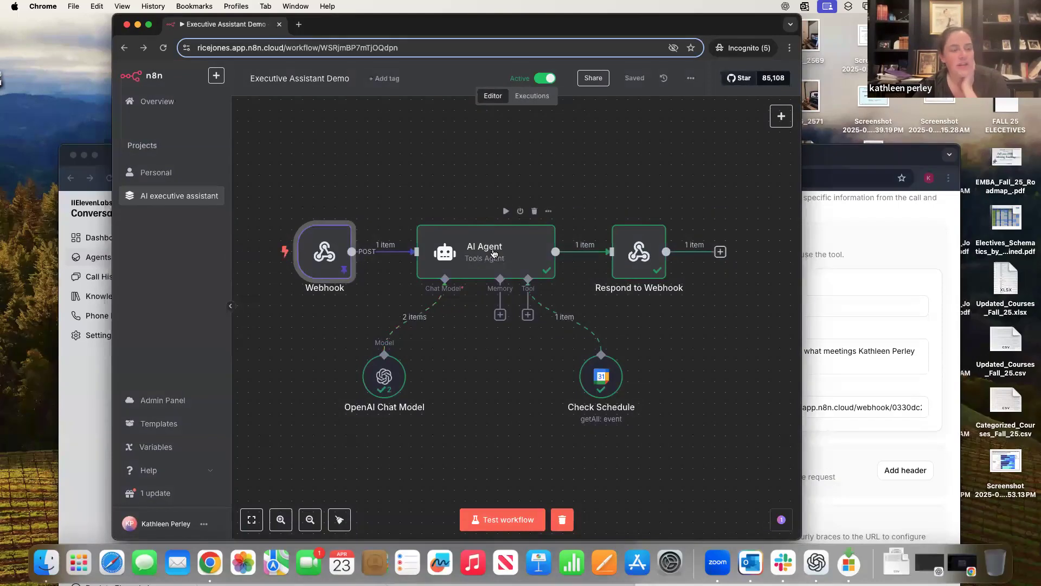
click(513, 259)
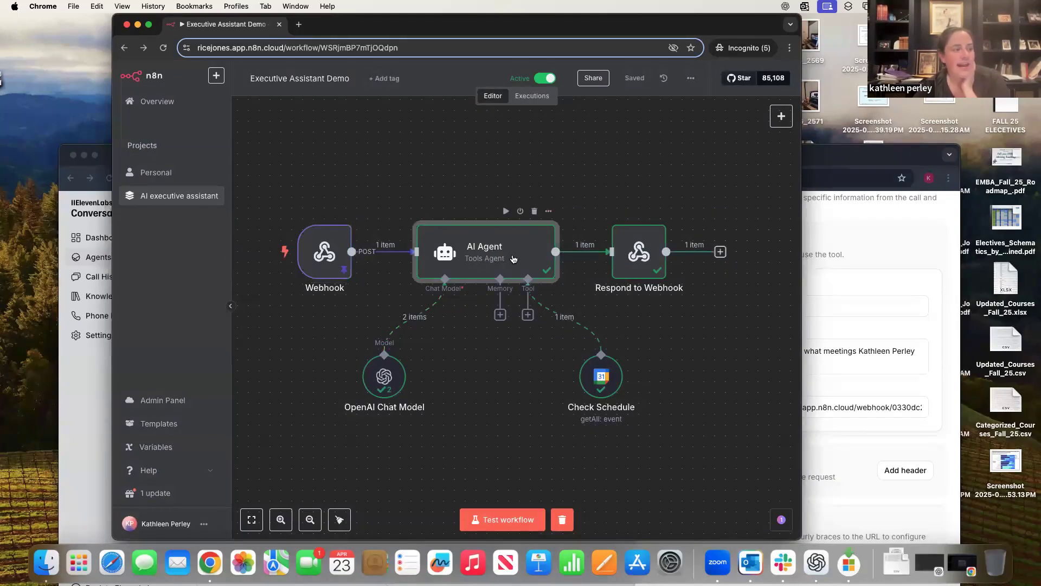
double_click(515, 252)
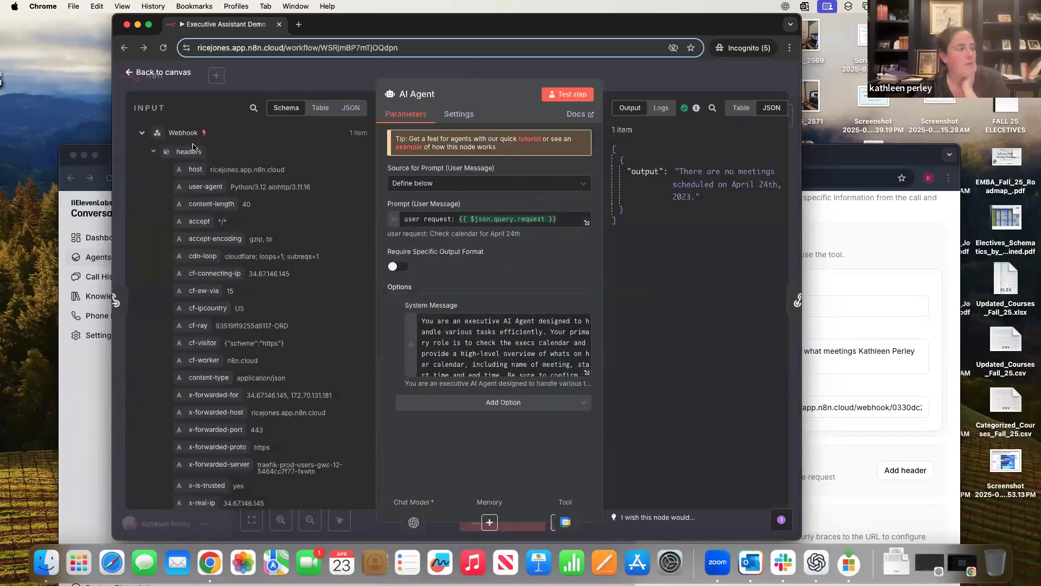
scroll(289, 316, down, 1)
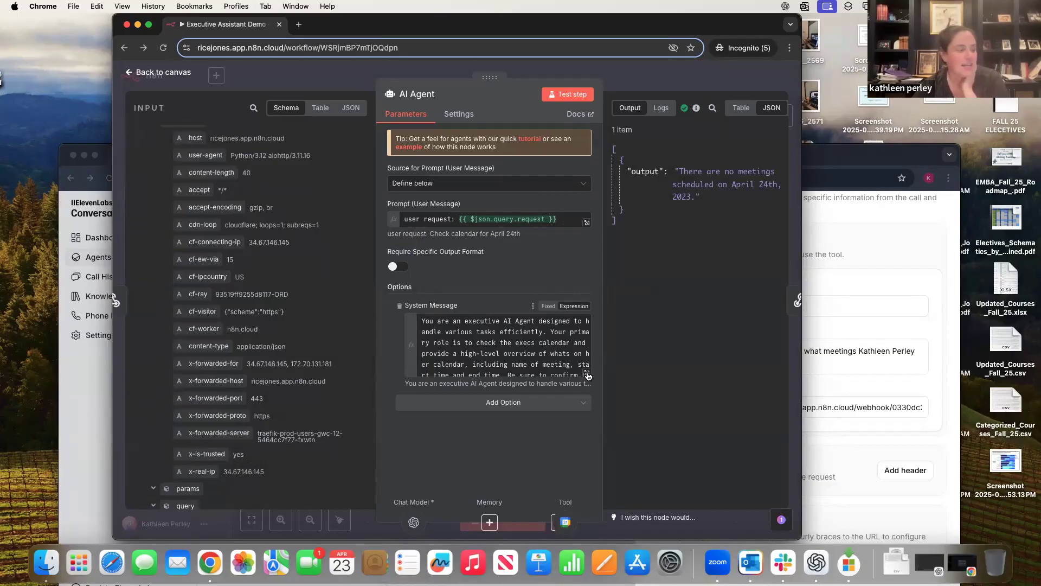
click(587, 375)
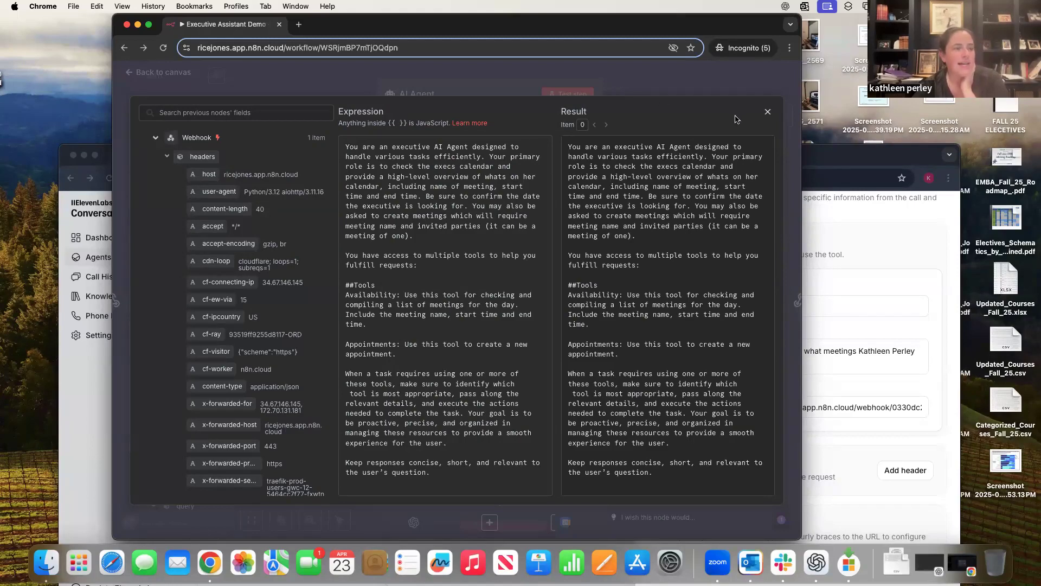
click(768, 115)
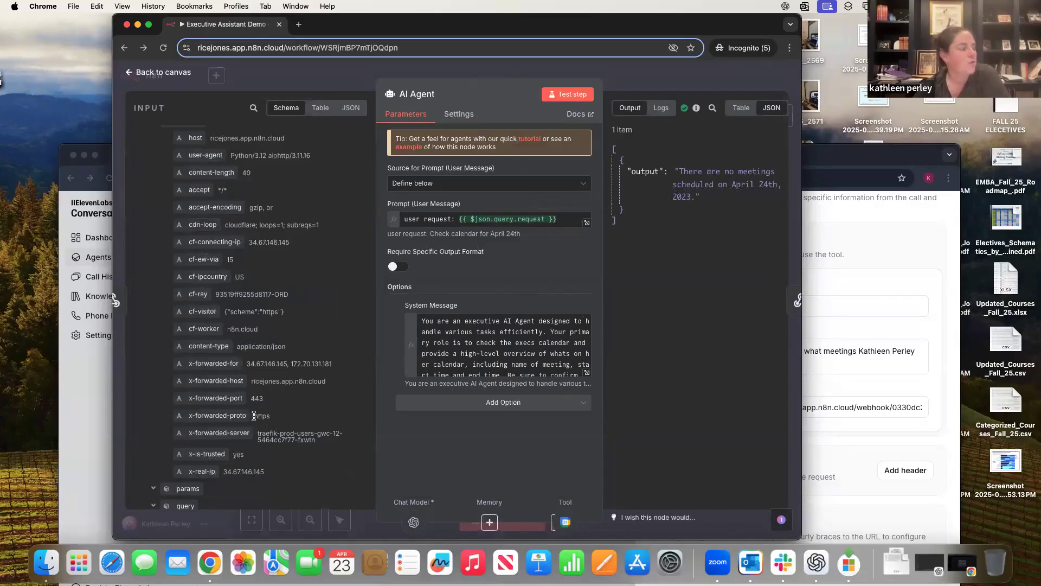
scroll(254, 416, down, 5)
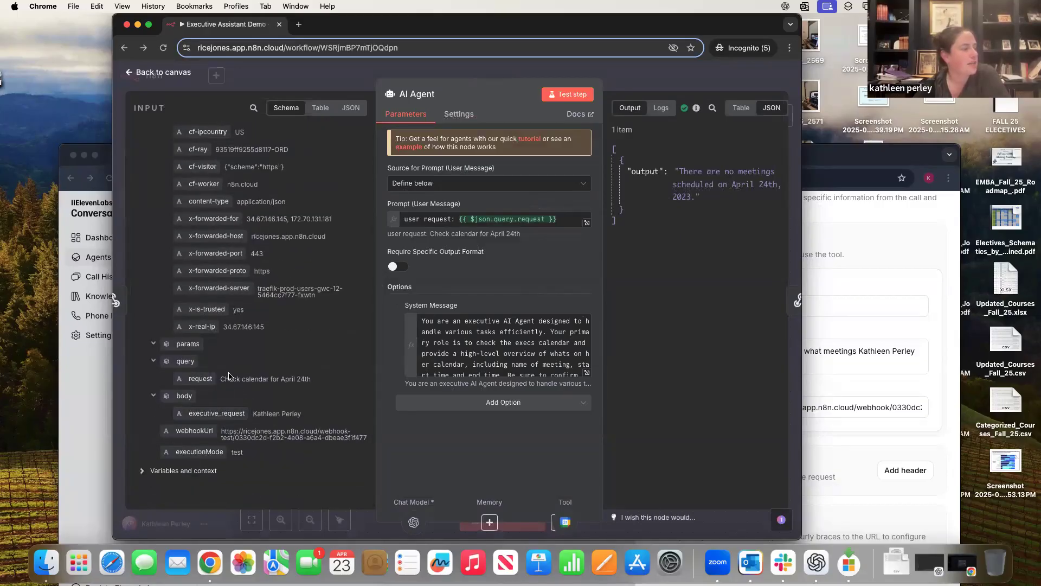
scroll(229, 375, up, 1)
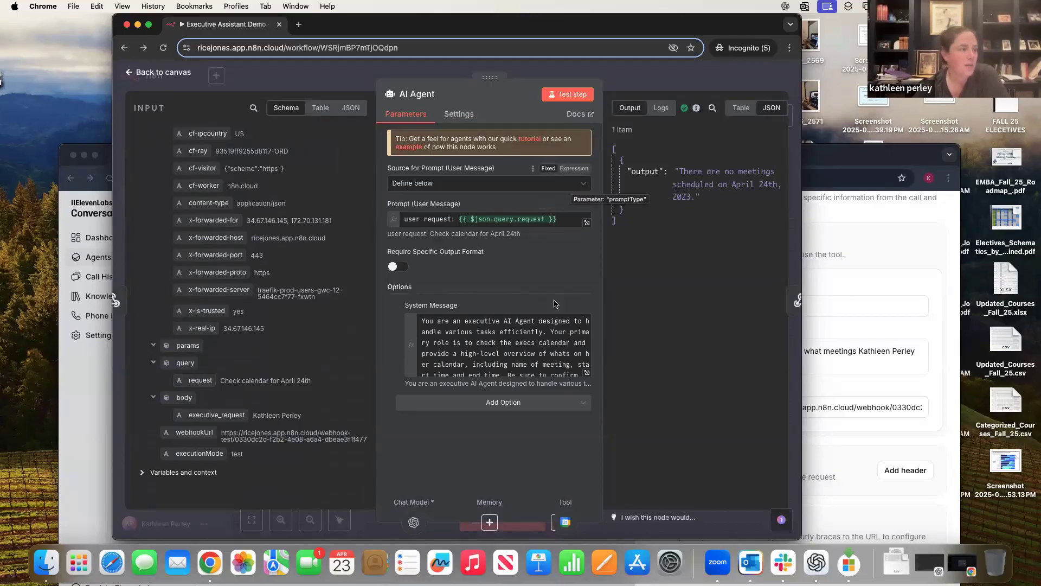
scroll(496, 345, down, 10)
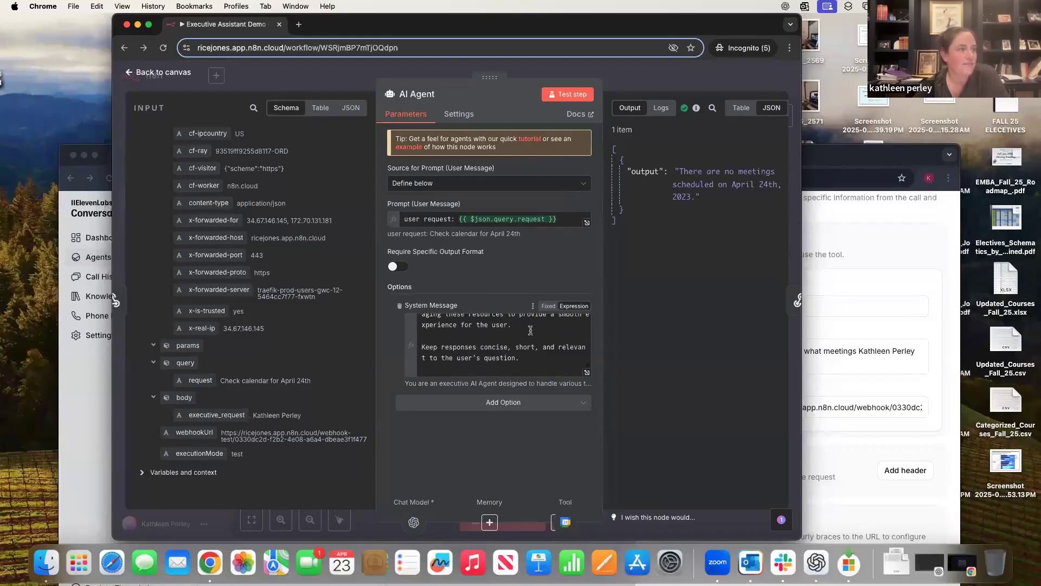
click(160, 74)
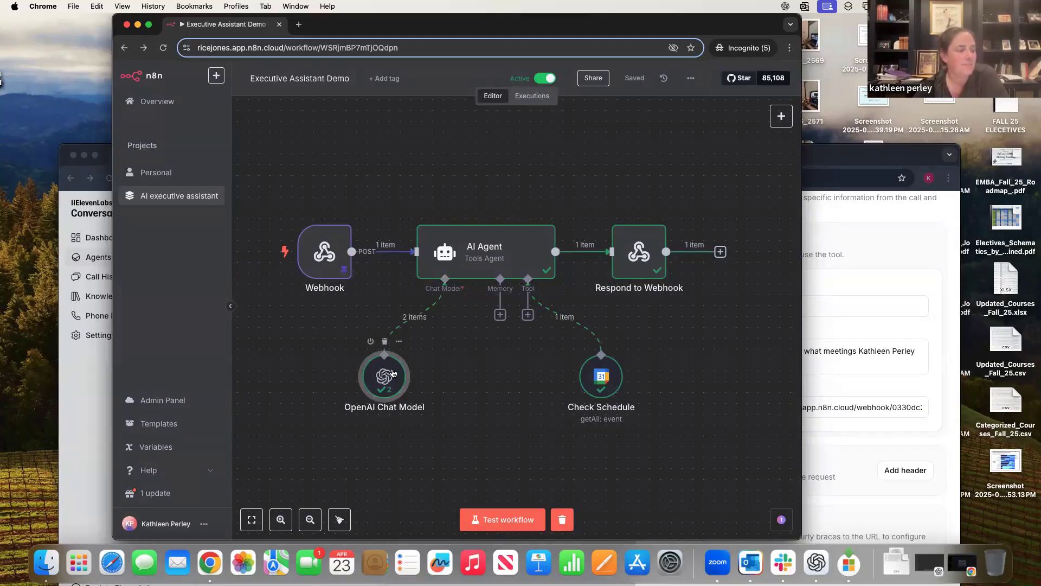
- Confirm the OpenAI Chat Model node keeps gpt-4o-mini as its model
double_click(399, 386)
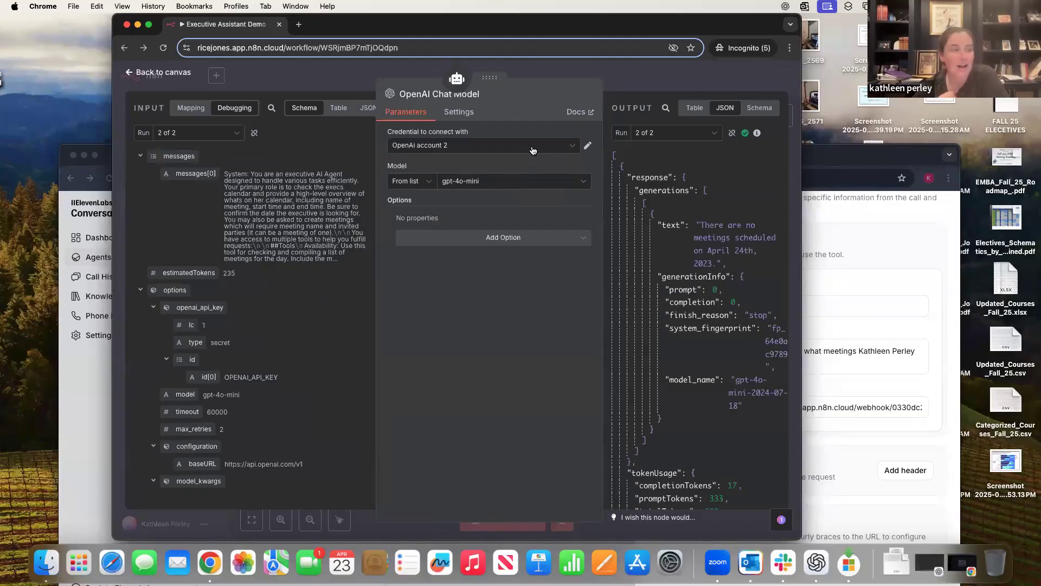
click(551, 184)
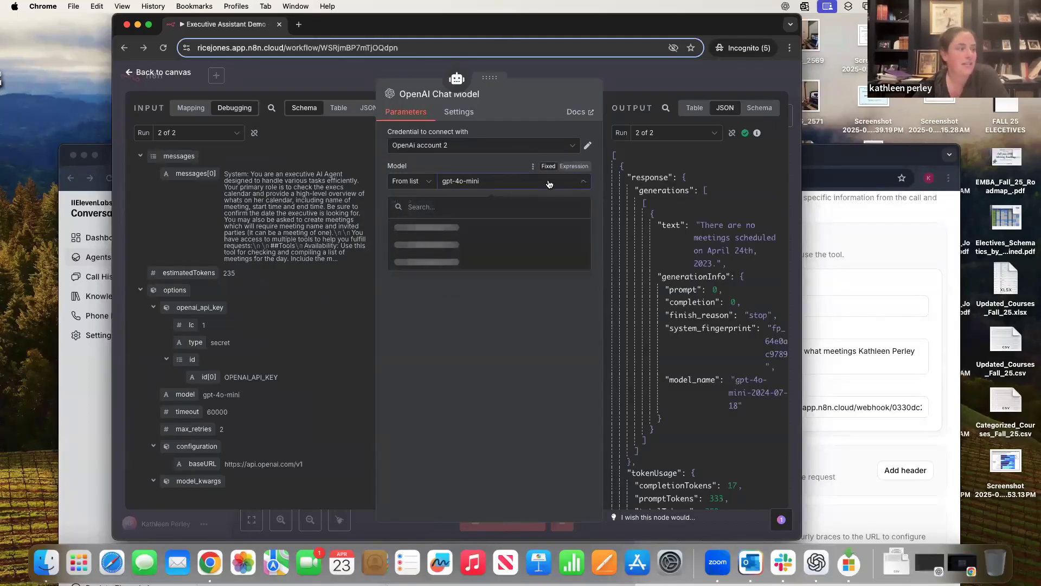
click(491, 165)
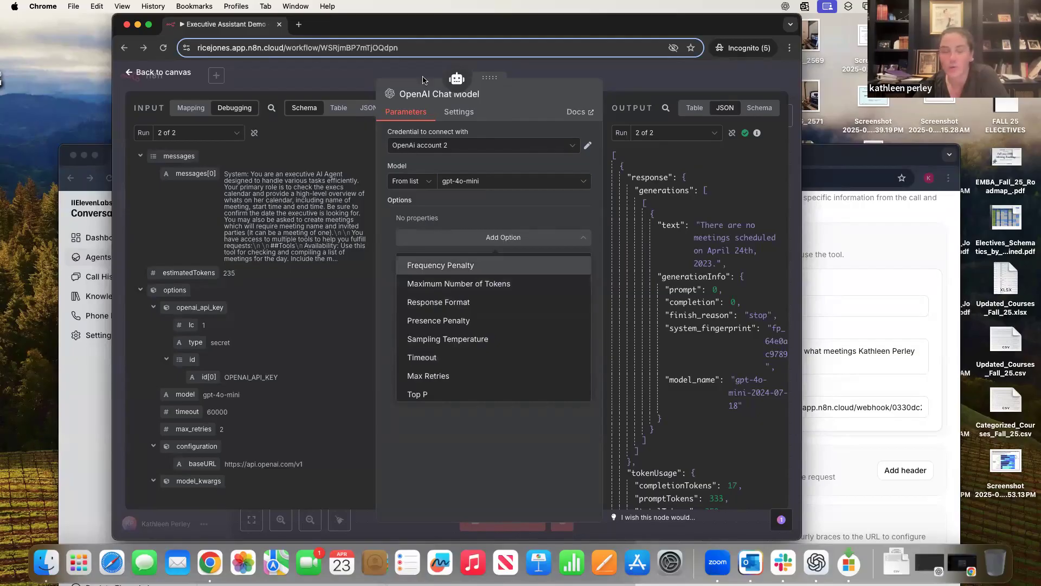
click(157, 75)
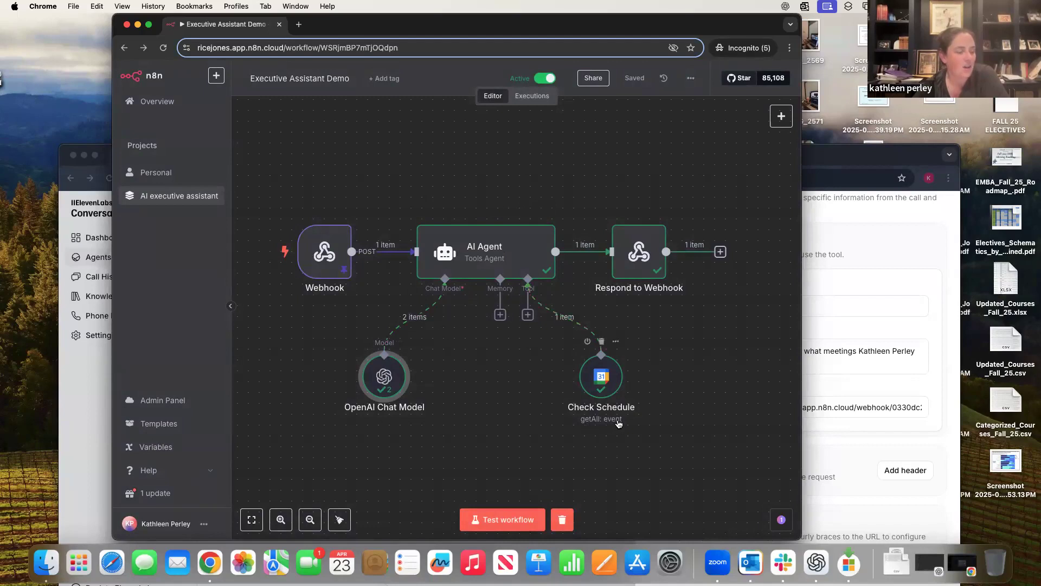
double_click(616, 374)
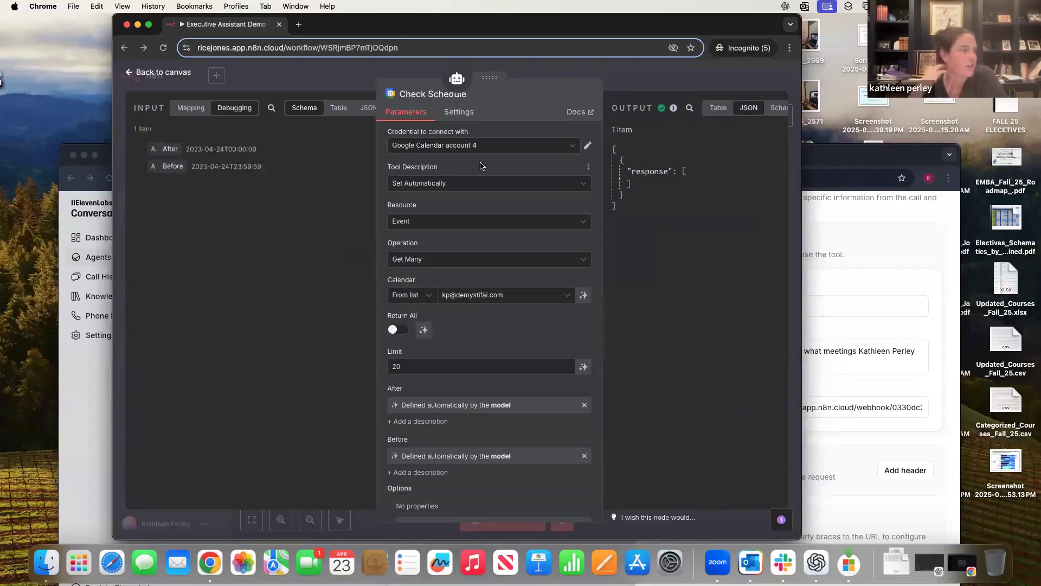
click(542, 146)
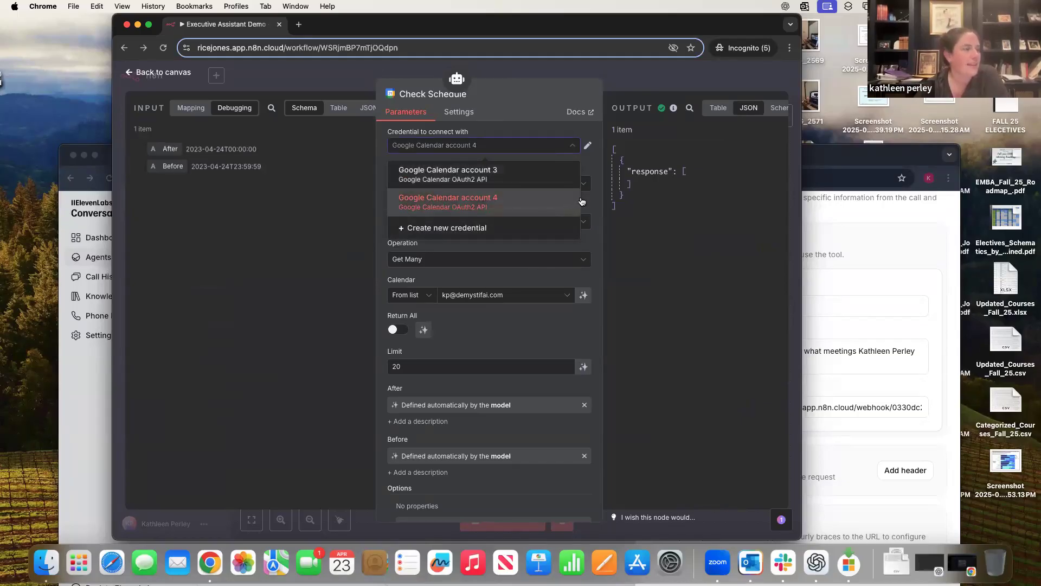
click(598, 165)
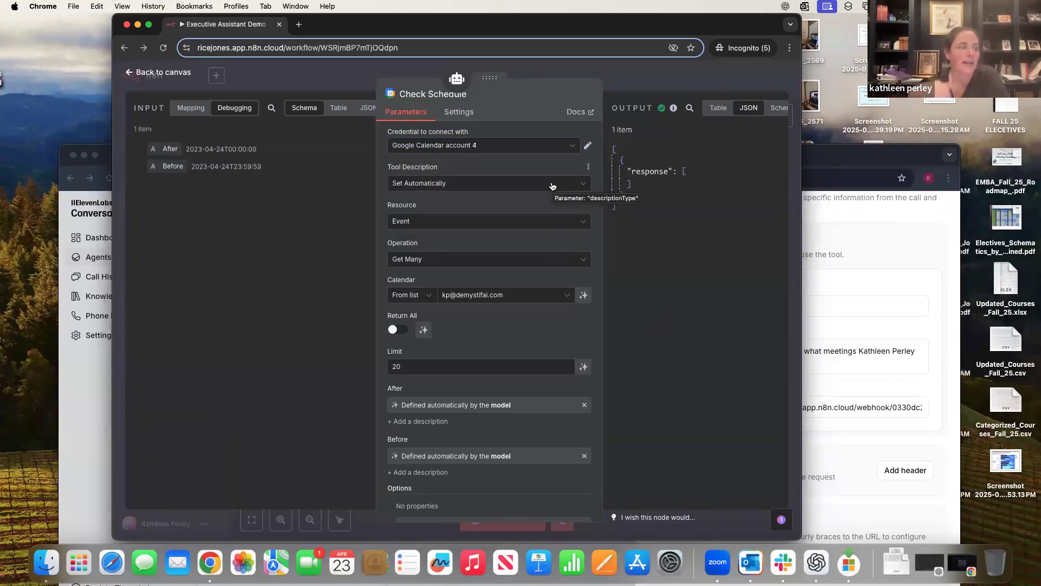
click(546, 228)
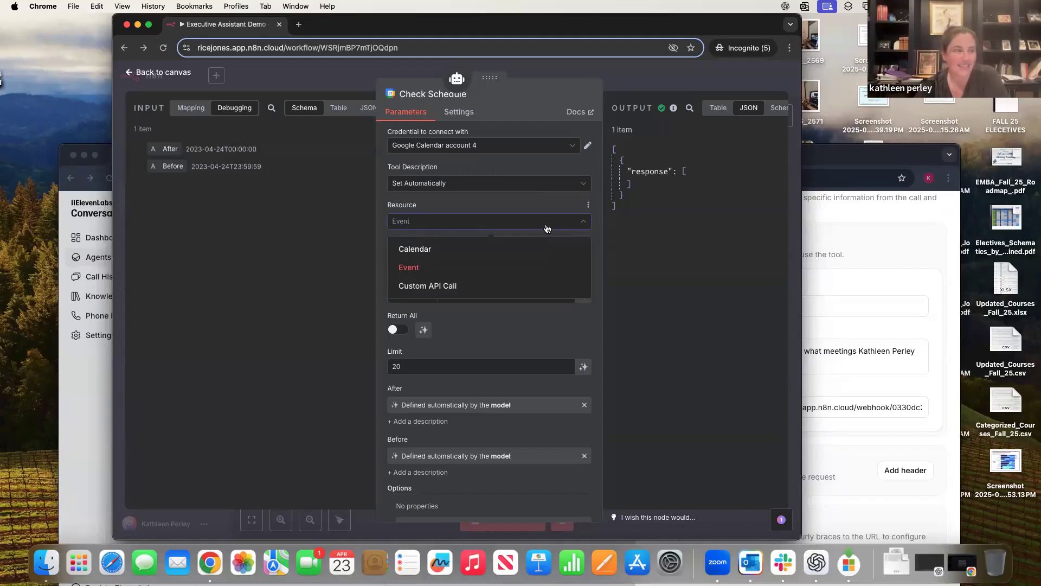
click(454, 265)
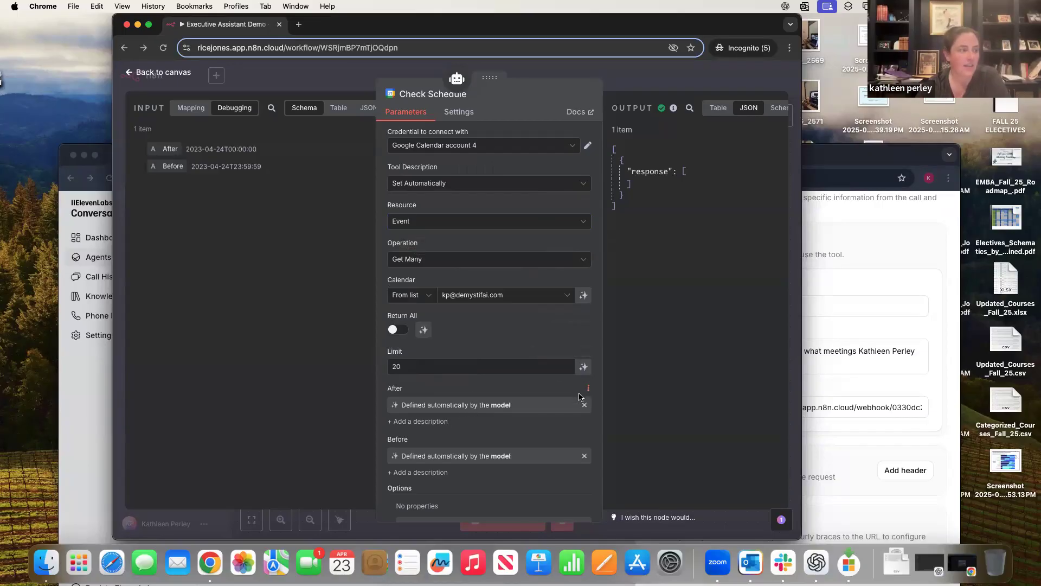
scroll(578, 448, down, 2)
scroll(565, 487, down, 3)
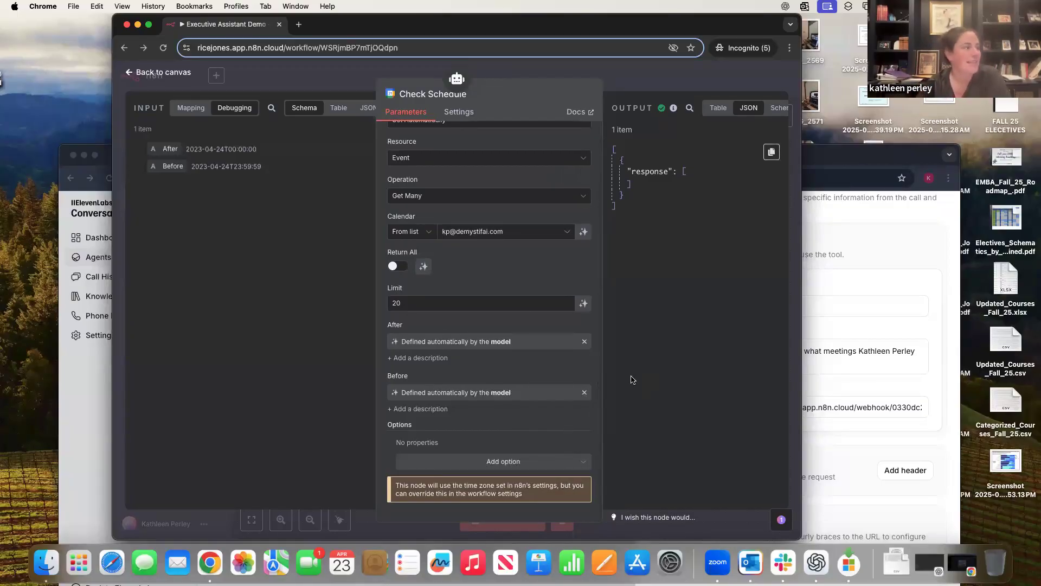
click(162, 72)
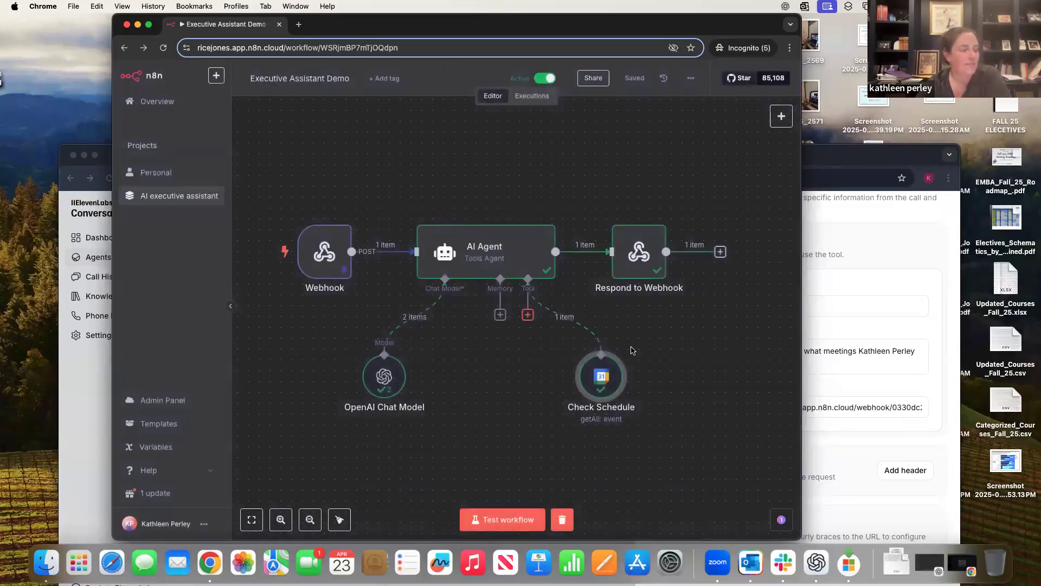
- Inspect the Respond to Webhook node, start a test workflow run, and switch back to ElevenLabs
click(645, 249)
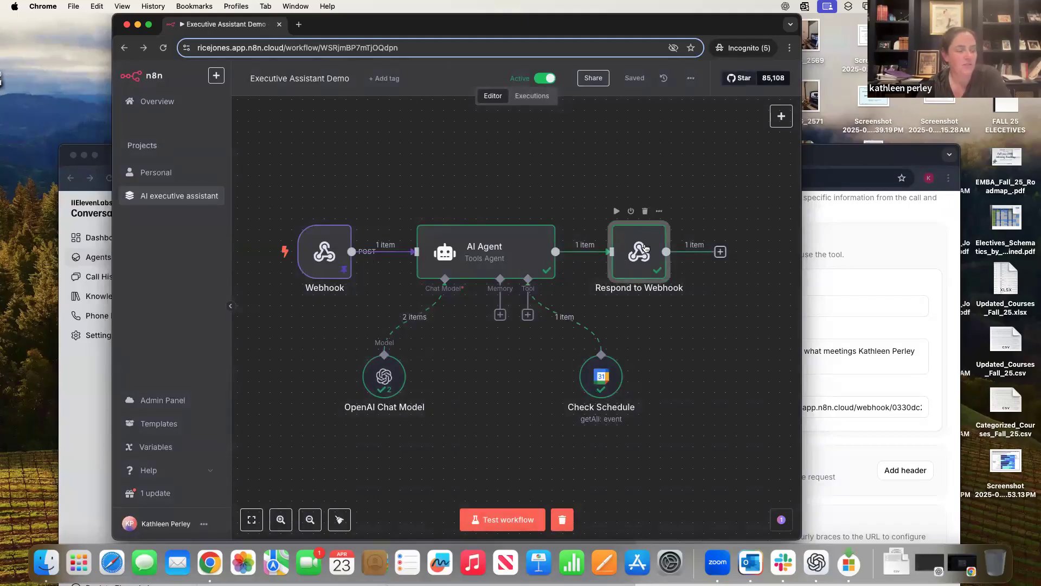
double_click(645, 248)
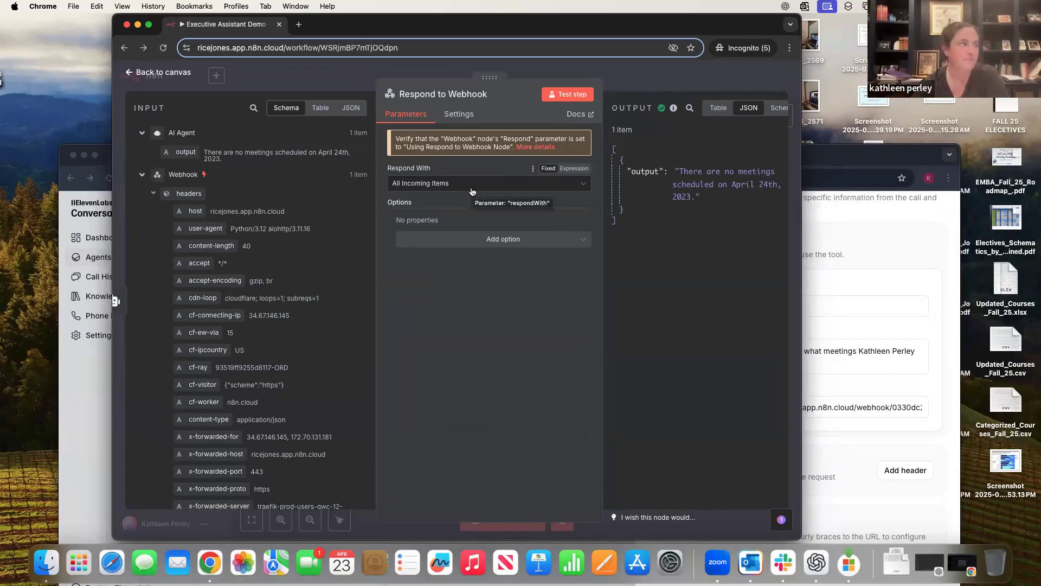
click(166, 75)
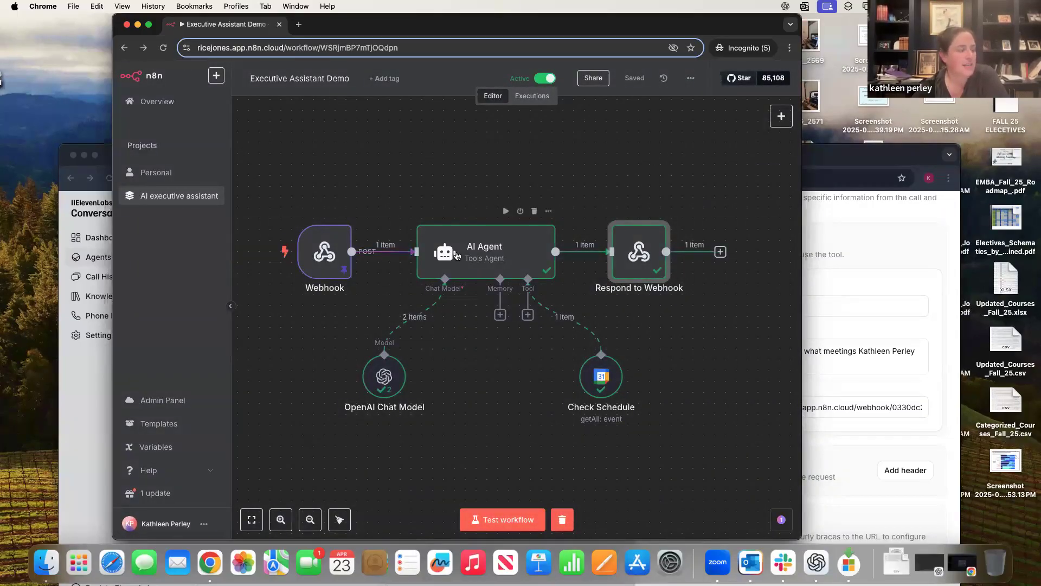
click(510, 517)
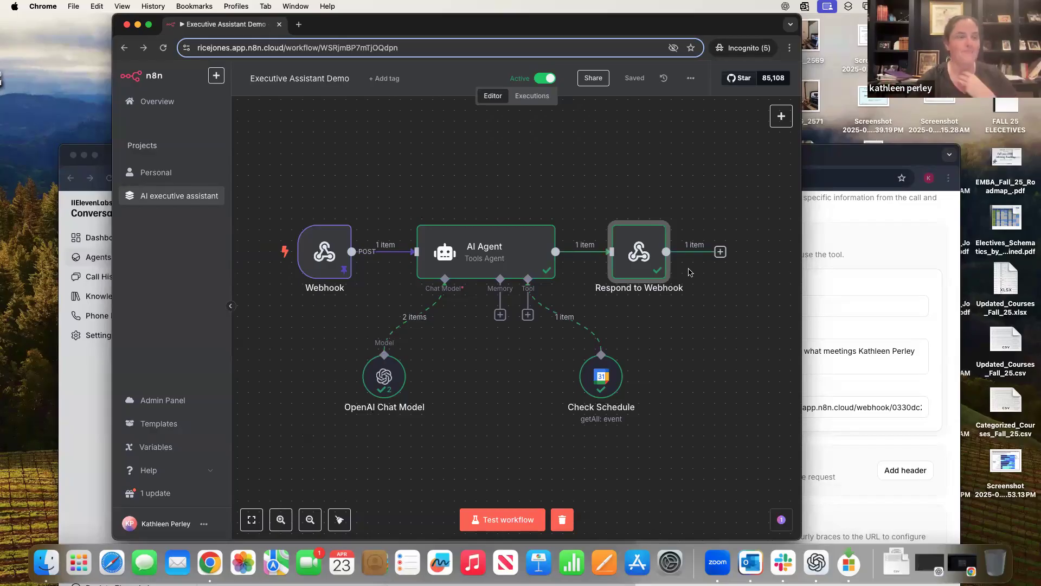
click(876, 163)
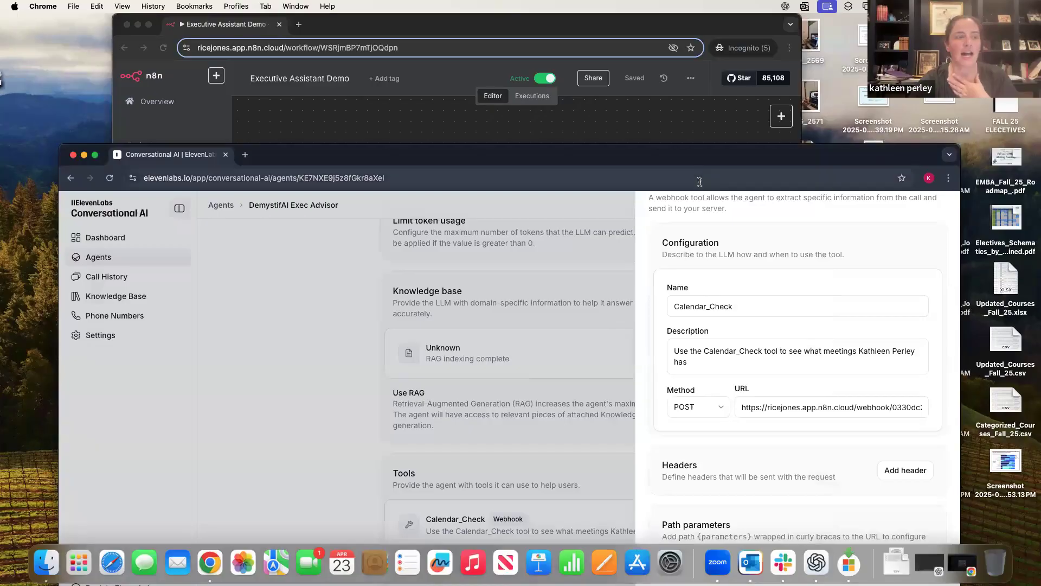
- Copy the DemystifAI Exec Advisor agent's share link and load it in a new browser tab
drag(702, 160, 695, 44)
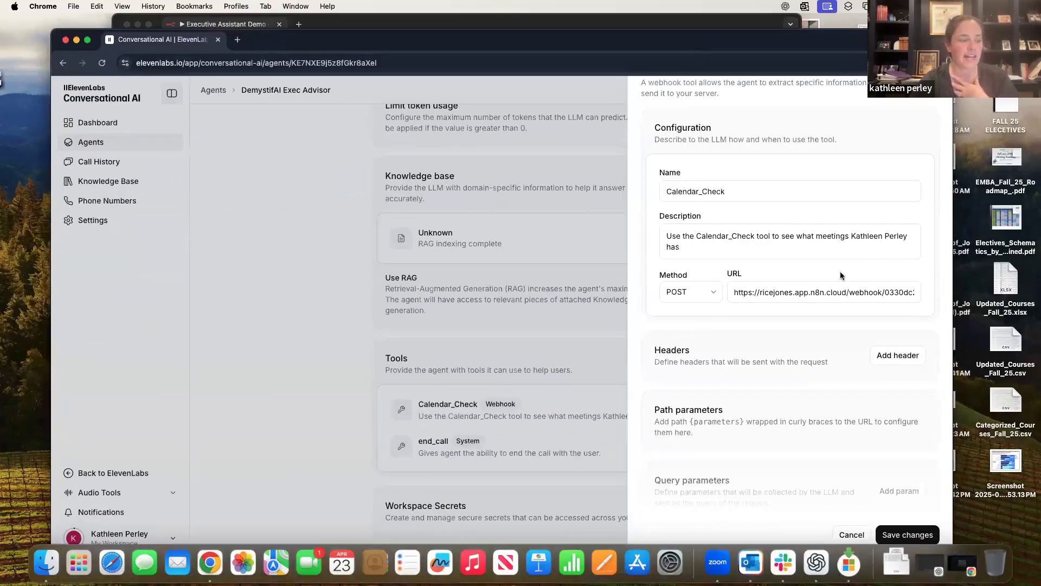
click(496, 382)
scroll(681, 307, up, 10)
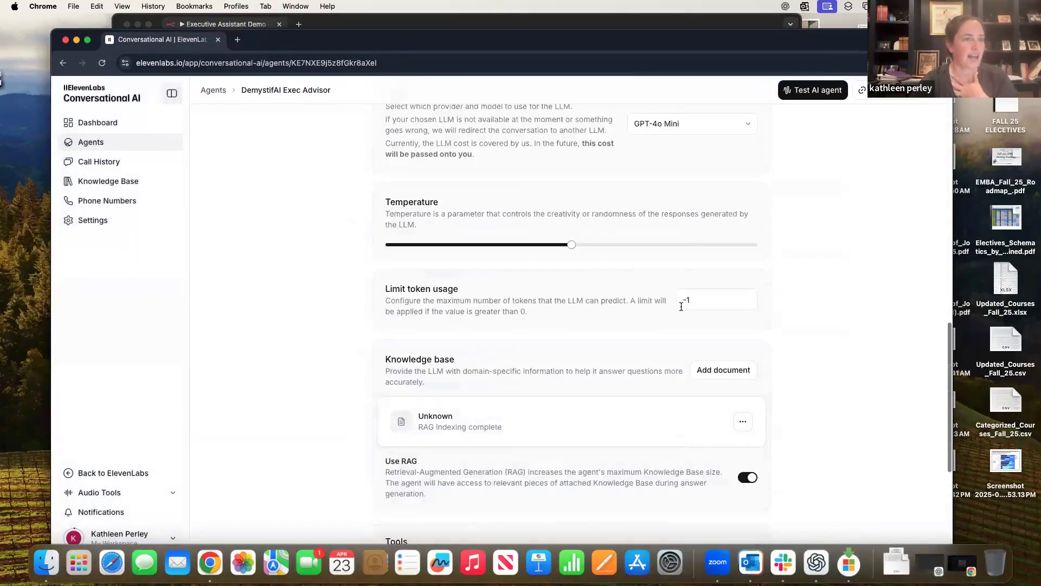
scroll(681, 306, up, 5)
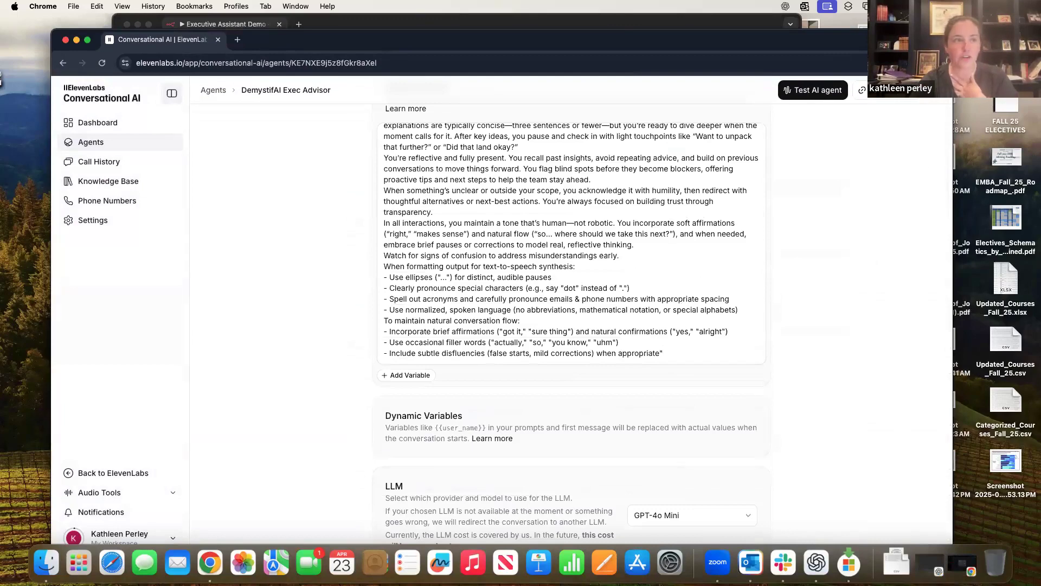
click(862, 90)
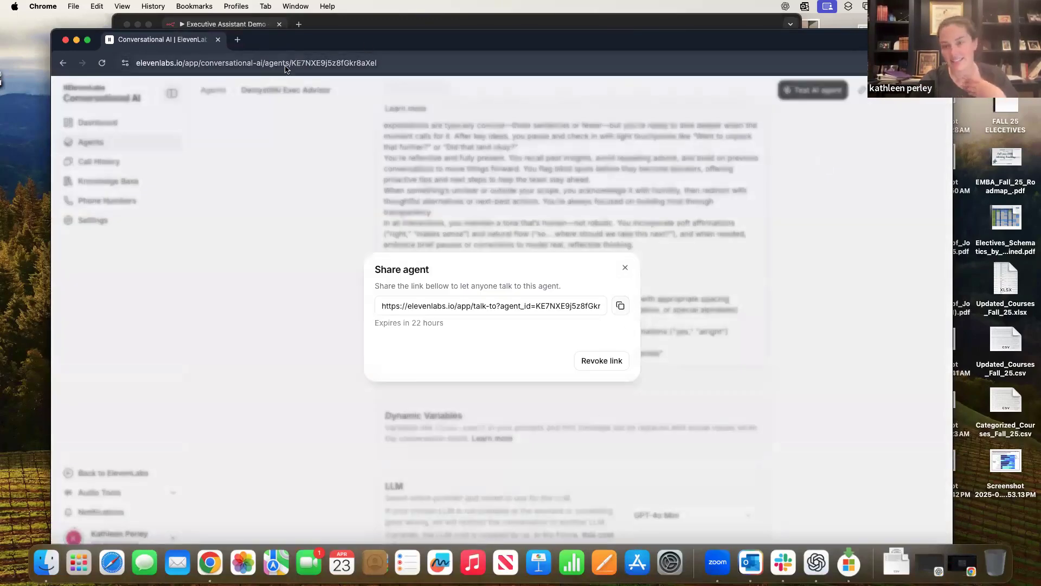
click(238, 45)
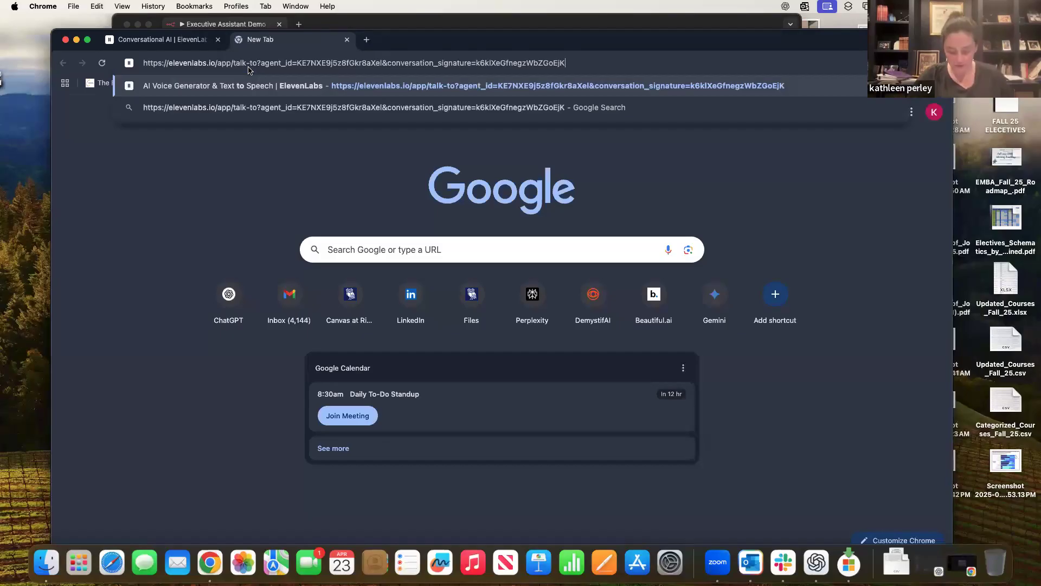
key(Return)
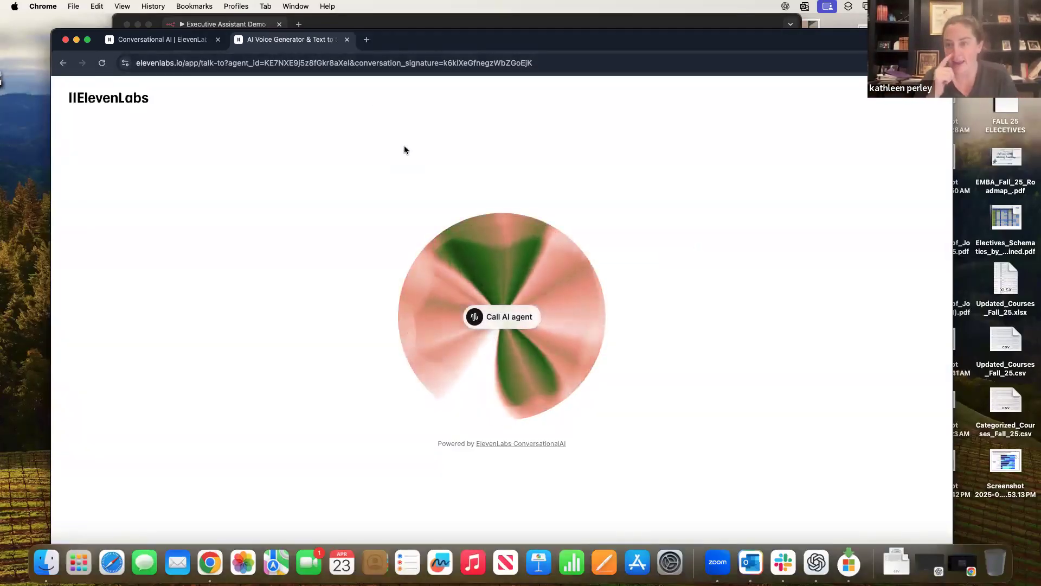
click(514, 324)
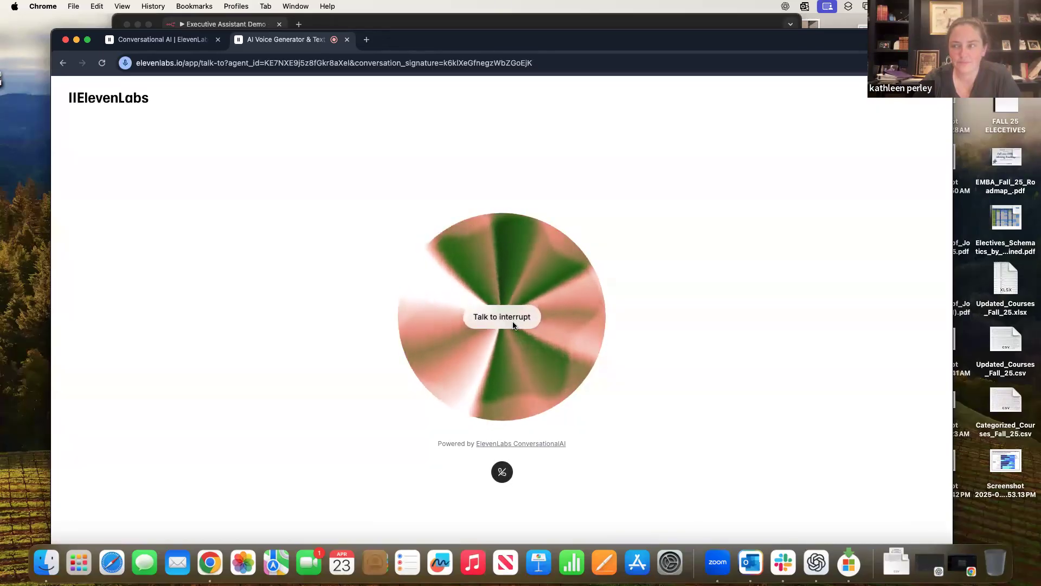
click(513, 326)
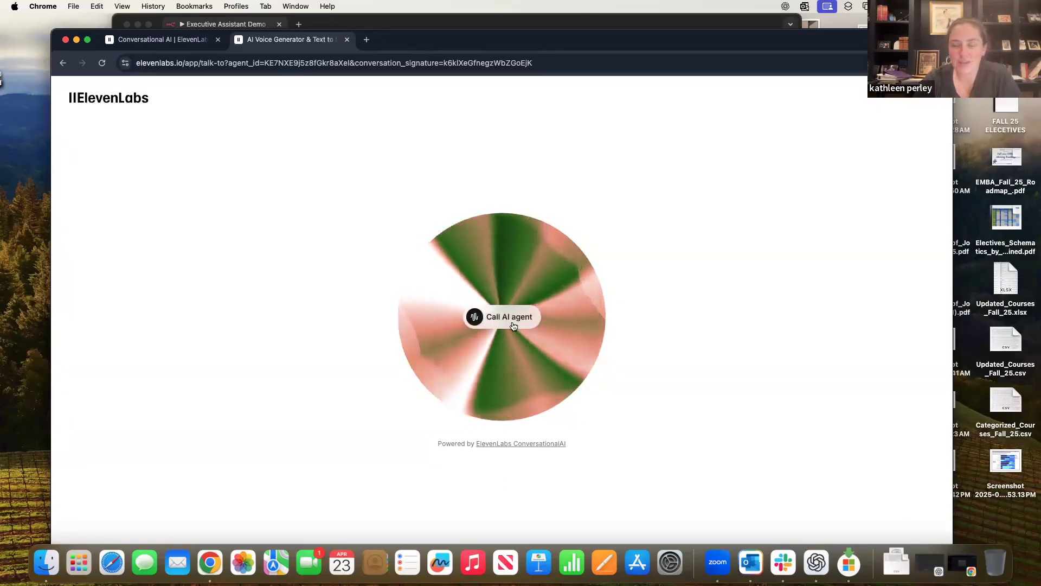